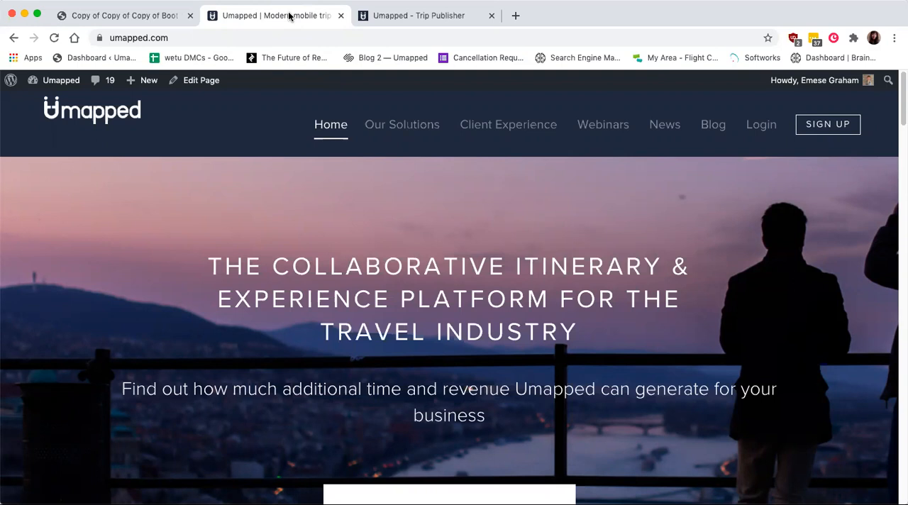
- Open the Umapped trial sign-up page and look over the registration form's fields
scroll(312, 78, down, 1)
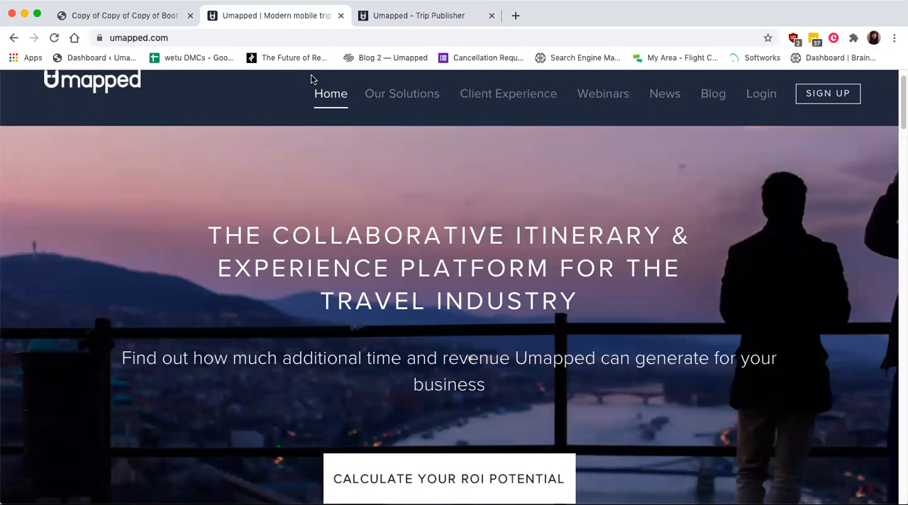
click(844, 93)
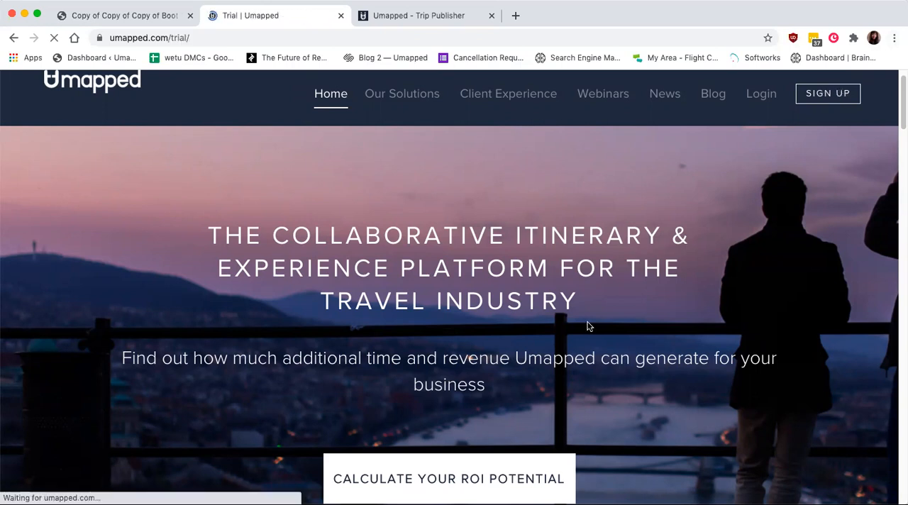
scroll(588, 323, down, 3)
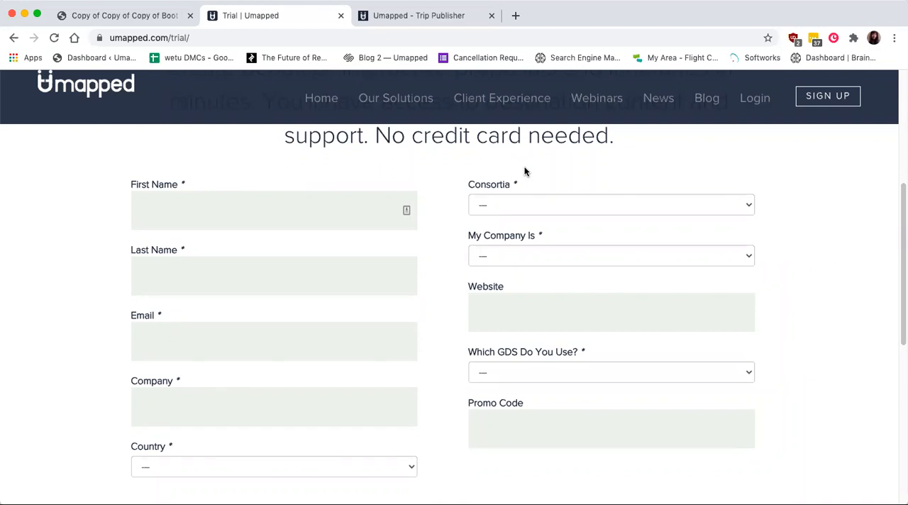
- Switch to Umapped Trip Publisher and sign in with the saved traveladvisor login and its account password
click(439, 17)
click(371, 274)
double_click(366, 275)
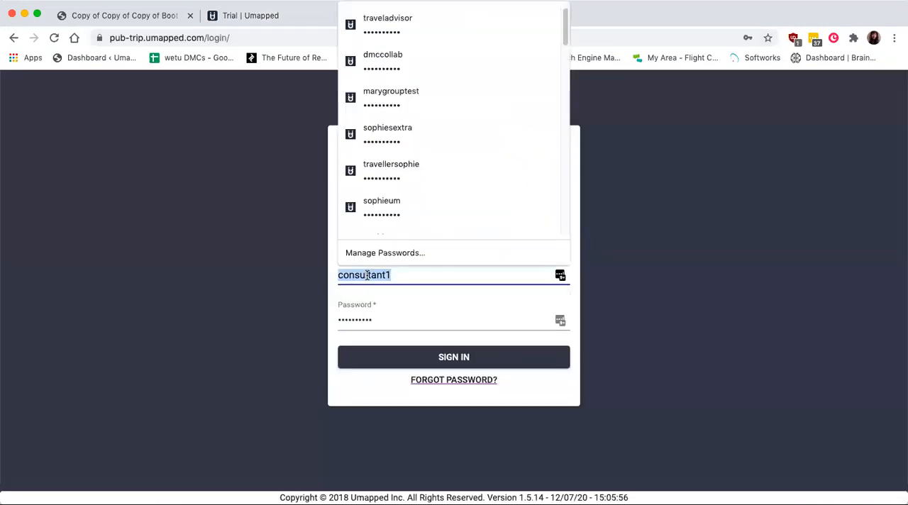
click(403, 20)
click(392, 356)
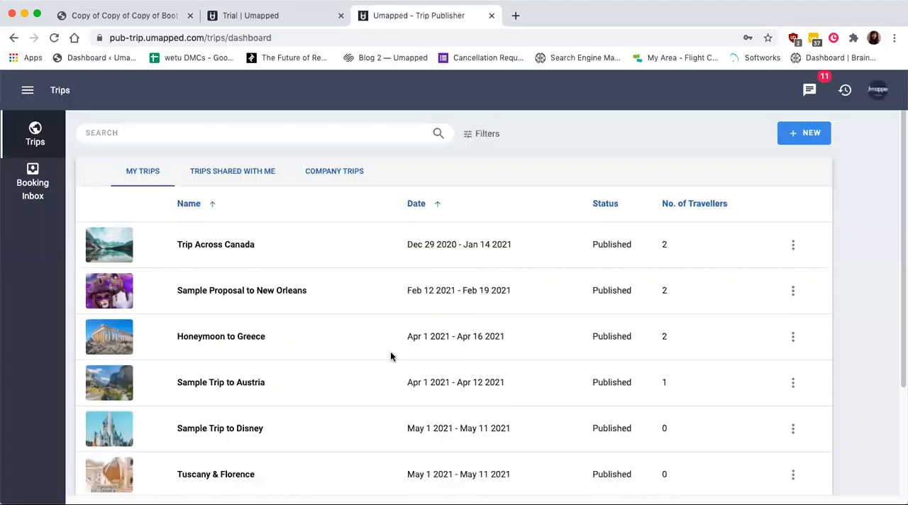
- Go to the library's templates, review the Sample Template to Dublin itinerary, and return to the library
click(22, 95)
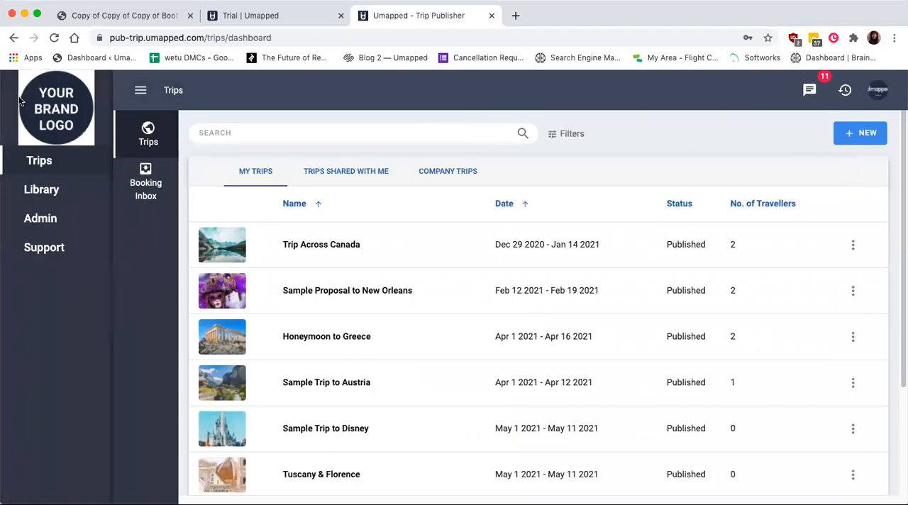
click(44, 188)
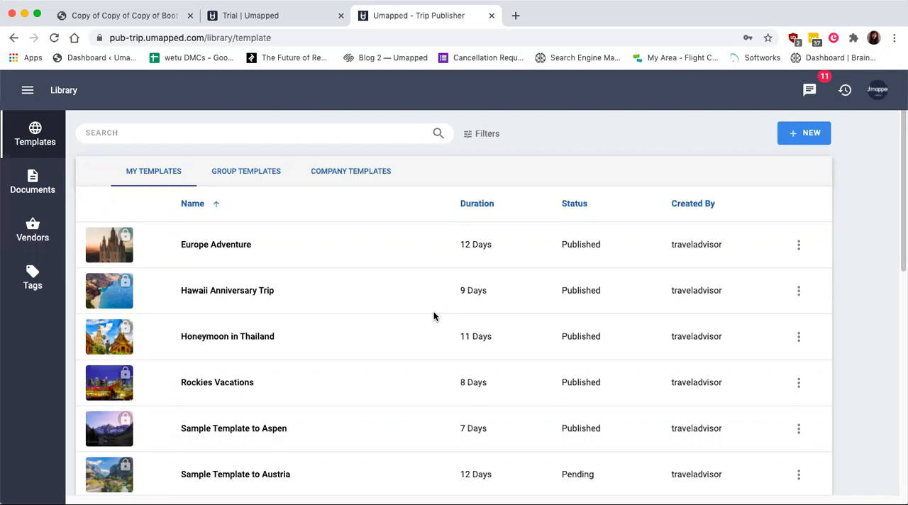
scroll(433, 317, down, 5)
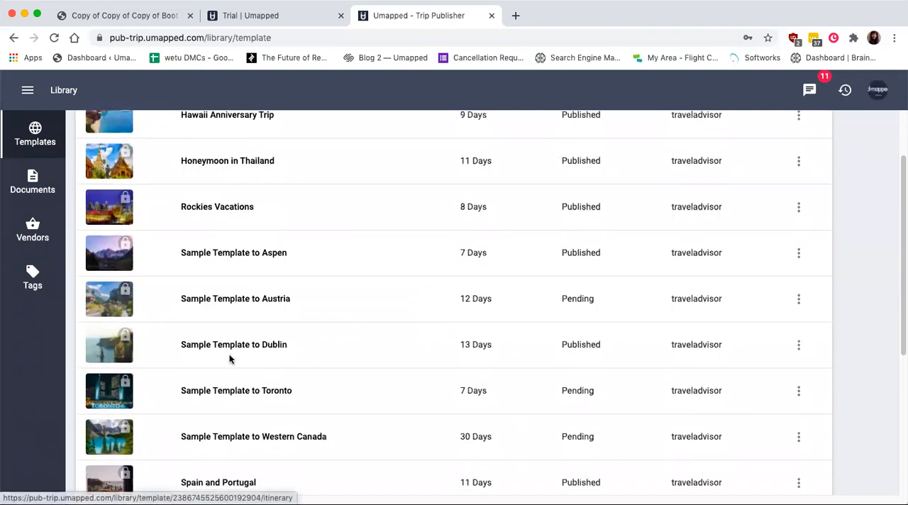
click(233, 344)
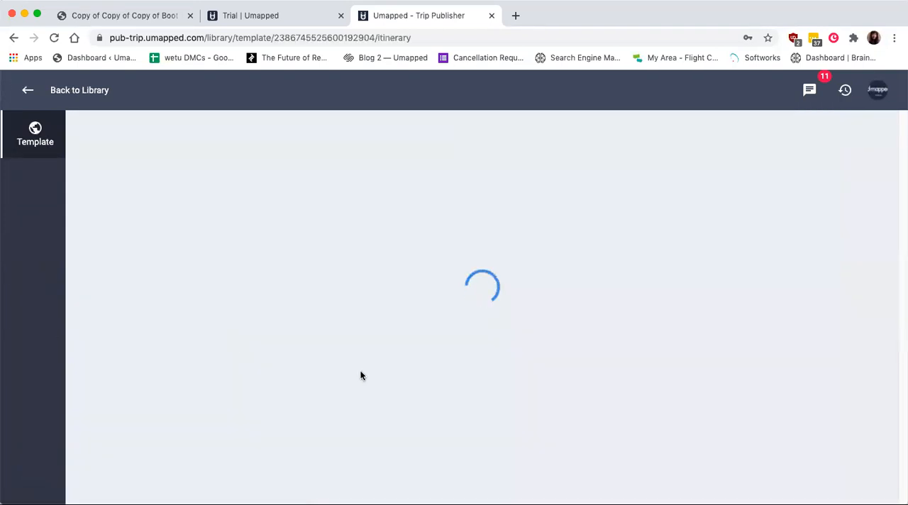
scroll(360, 372, down, 5)
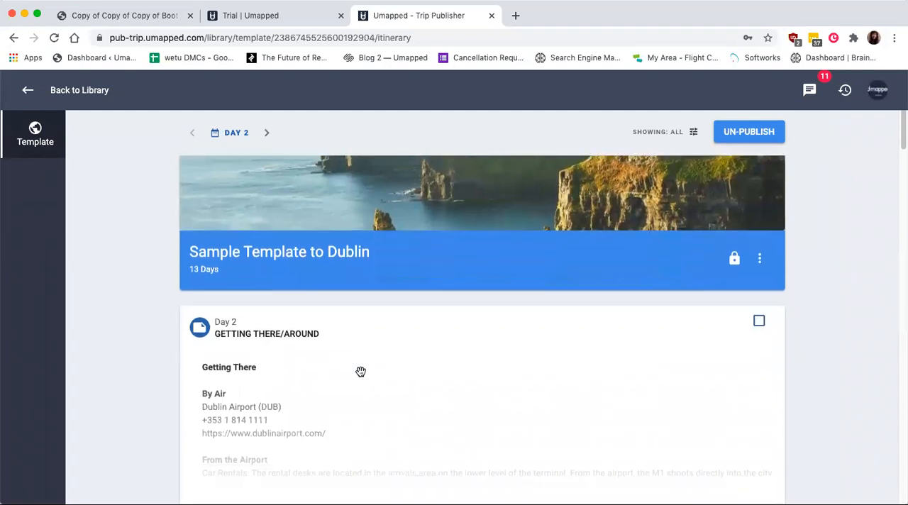
scroll(360, 372, down, 8)
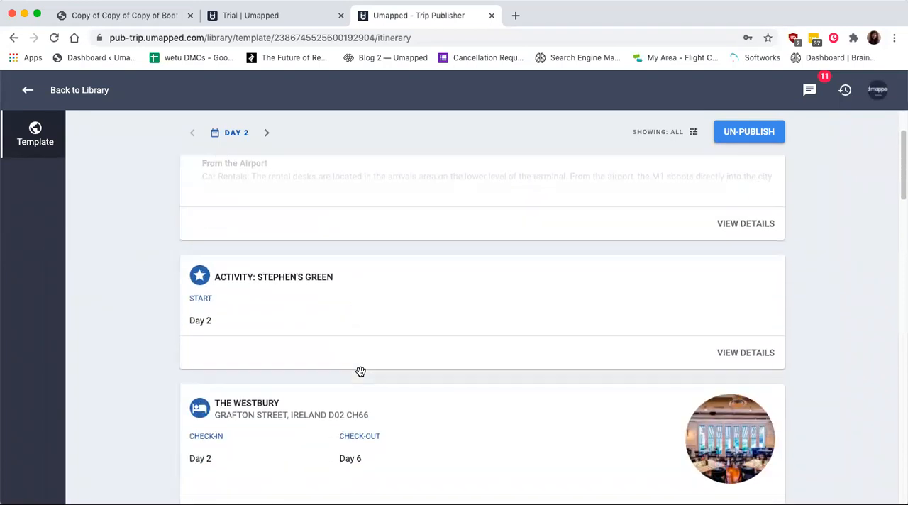
scroll(361, 374, down, 10)
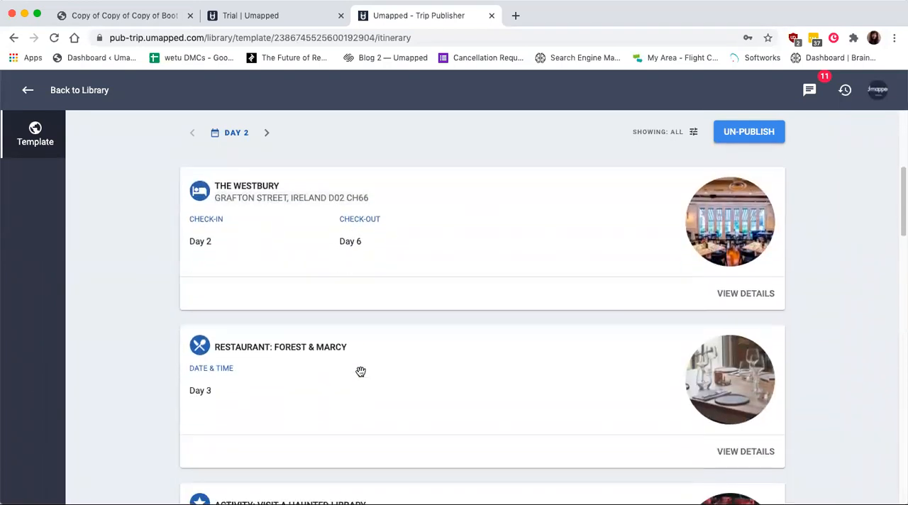
scroll(361, 371, down, 4)
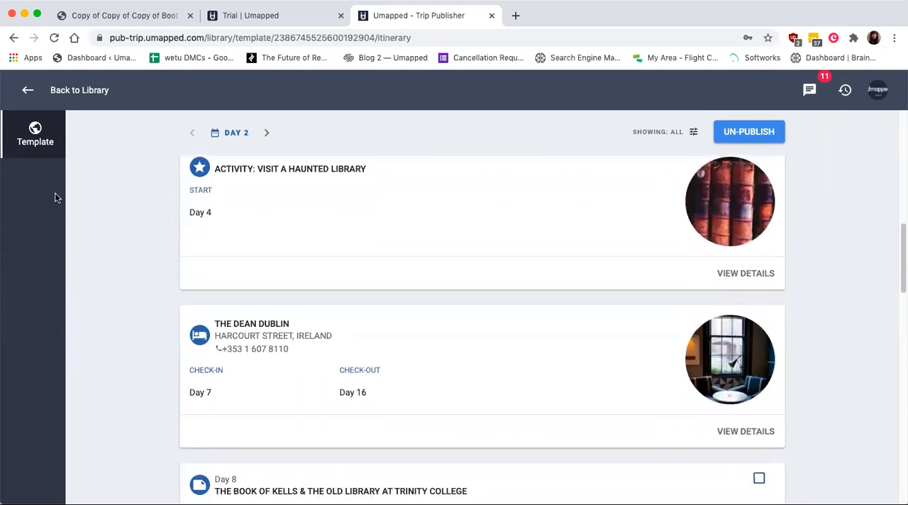
click(28, 90)
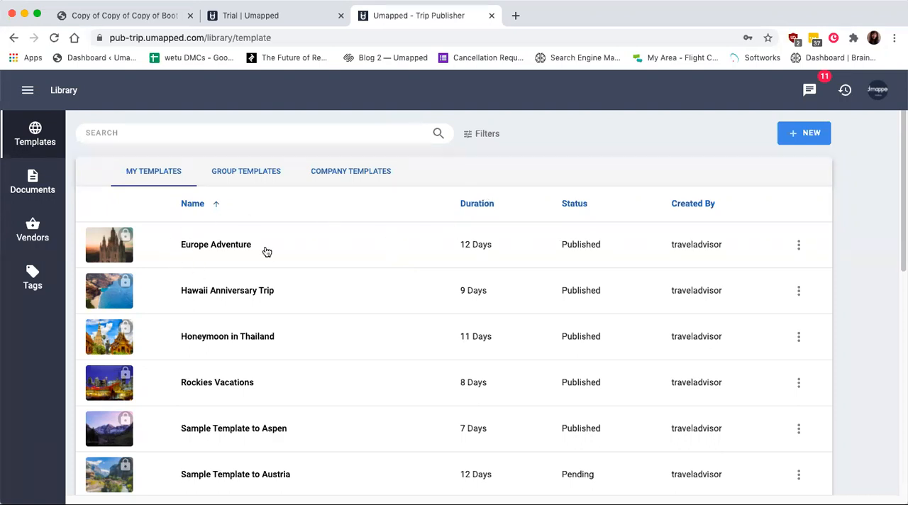
- Review the Europe Adventure template's introductory notes and flight entries, and return to the library
click(208, 245)
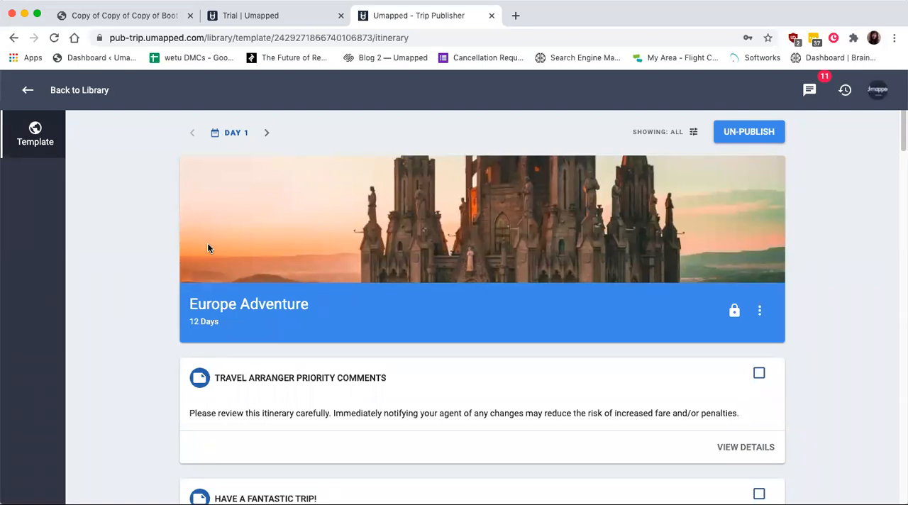
scroll(336, 342, down, 5)
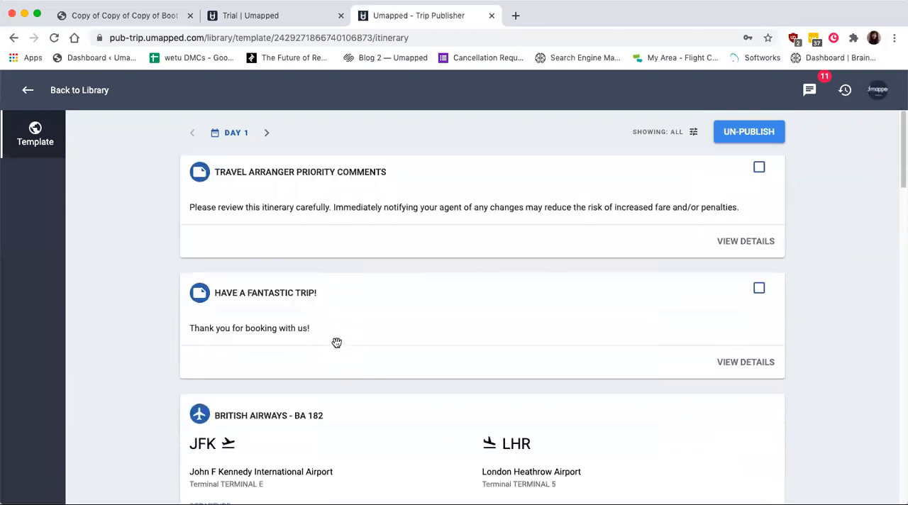
scroll(337, 341, down, 2)
scroll(336, 341, up, 7)
click(27, 90)
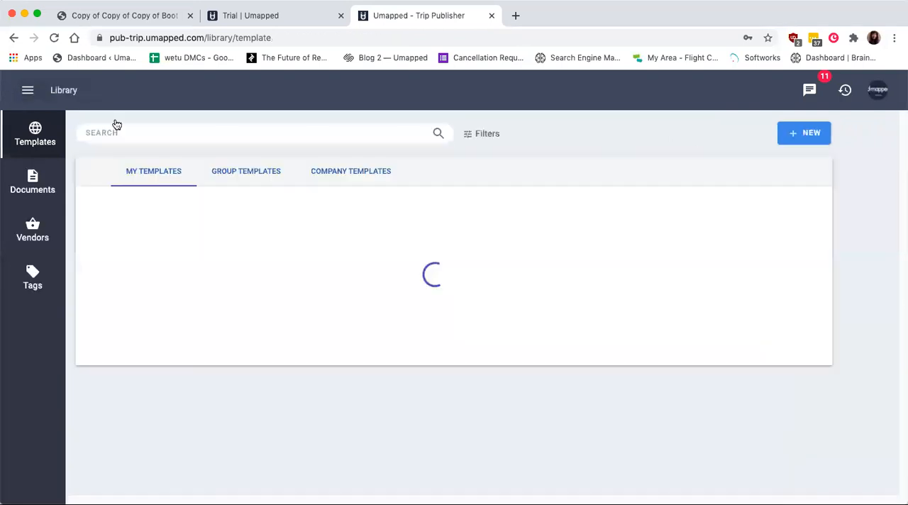
- Review the Honeymoon in Thailand template's hotels, transfers, restaurants and day tours, and return to the library
click(249, 336)
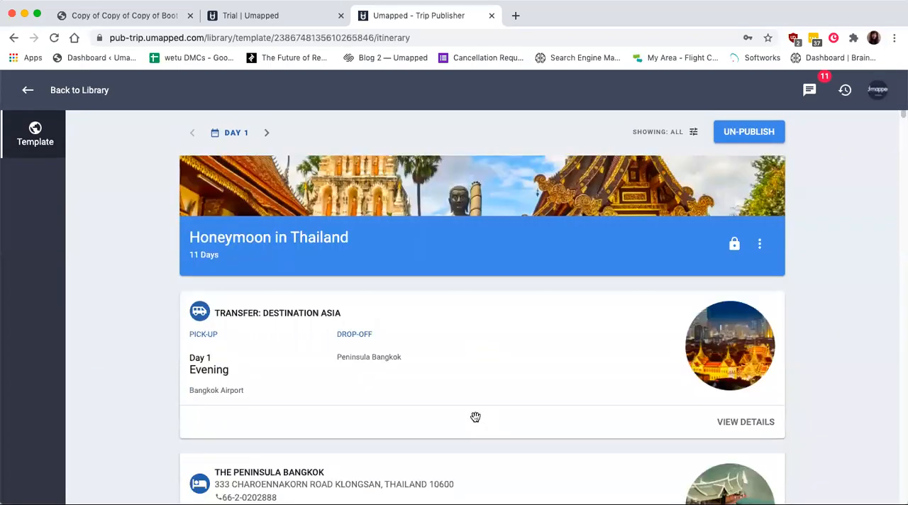
scroll(475, 417, down, 5)
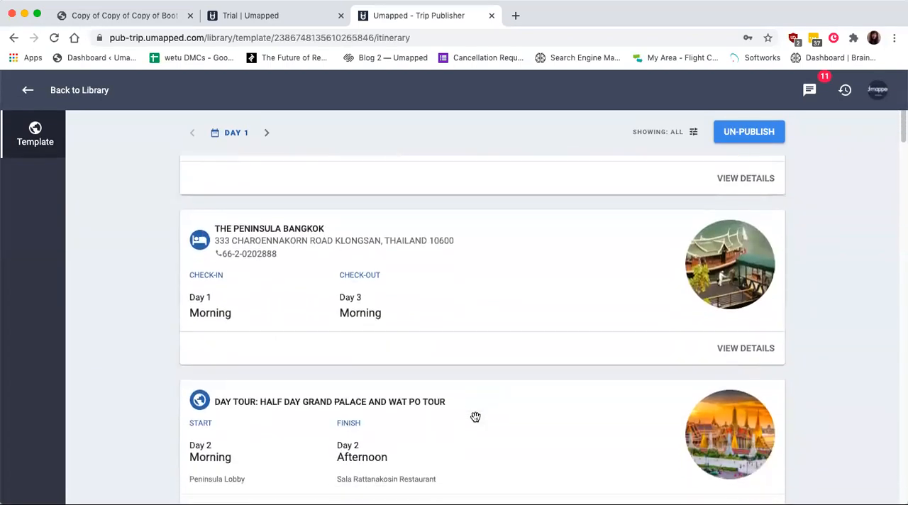
scroll(476, 417, down, 1)
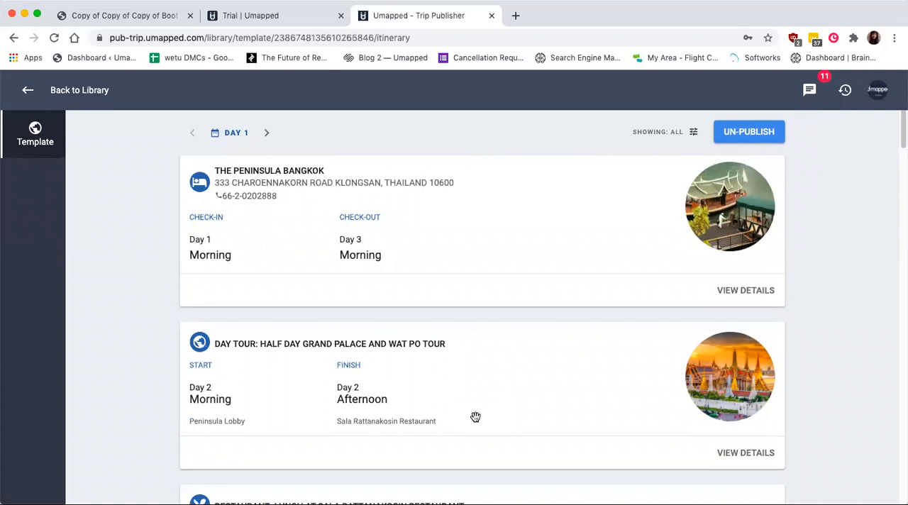
scroll(475, 417, down, 9)
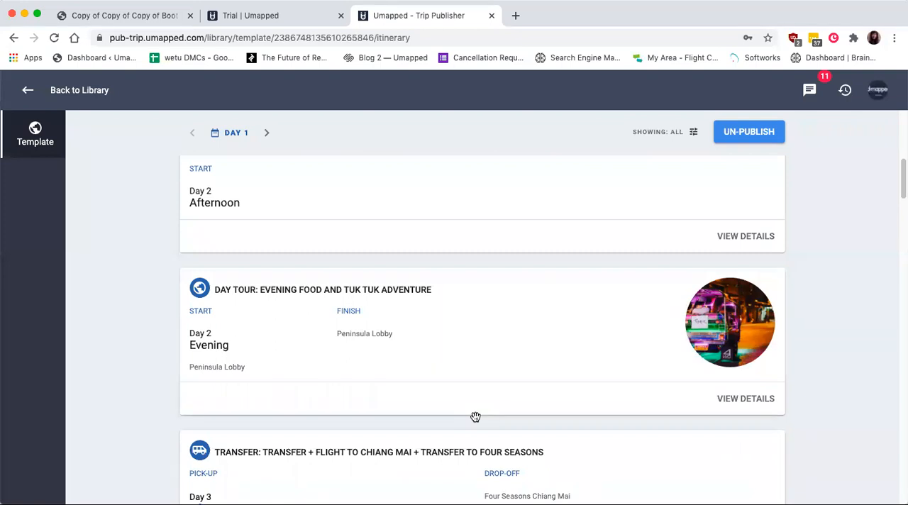
scroll(475, 417, down, 9)
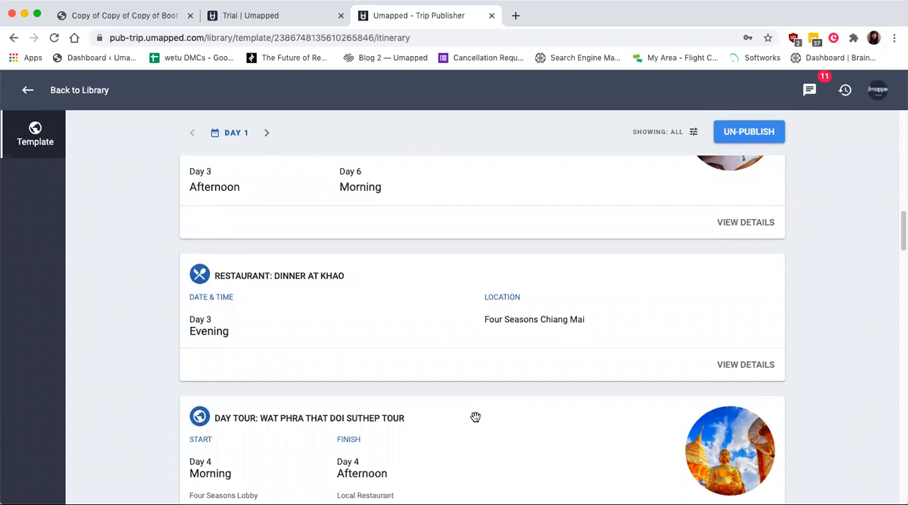
scroll(475, 417, up, 15)
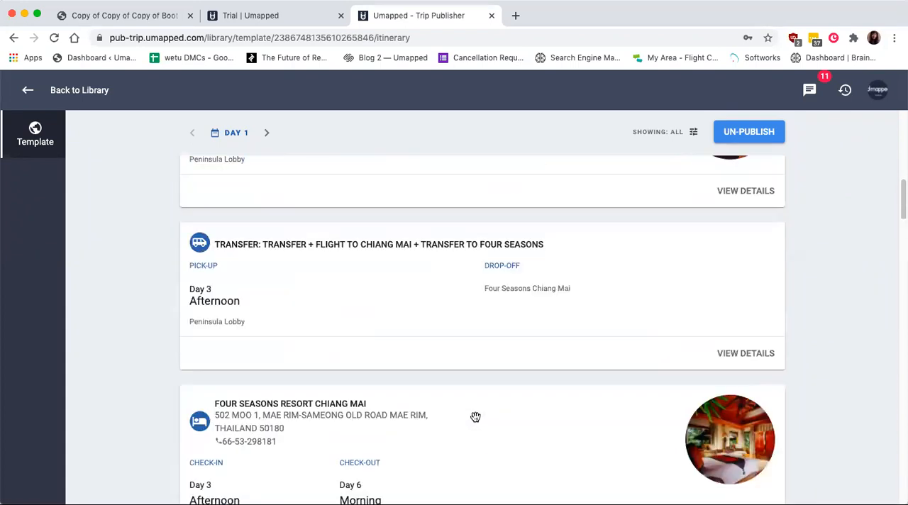
scroll(489, 171, up, 4)
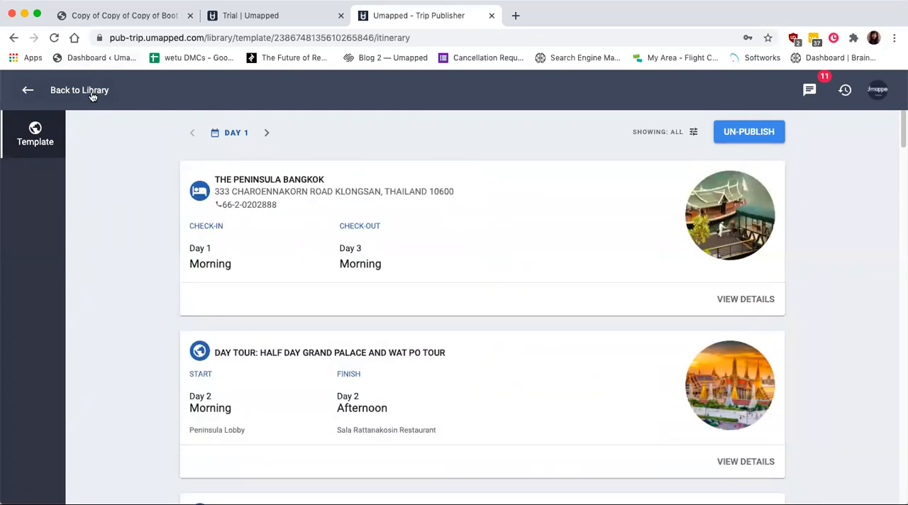
click(79, 91)
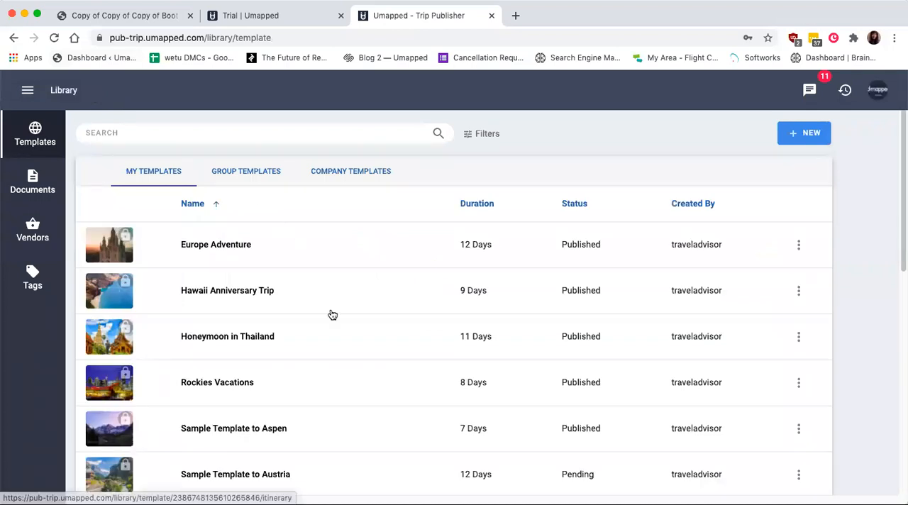
- Open the Sample Template to Toronto from the template list and look over its itinerary
scroll(330, 314, down, 5)
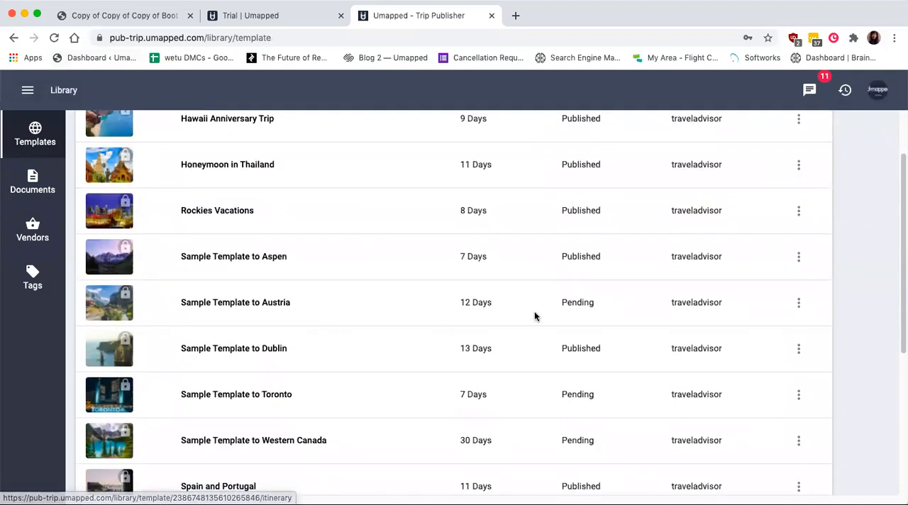
scroll(571, 312, down, 2)
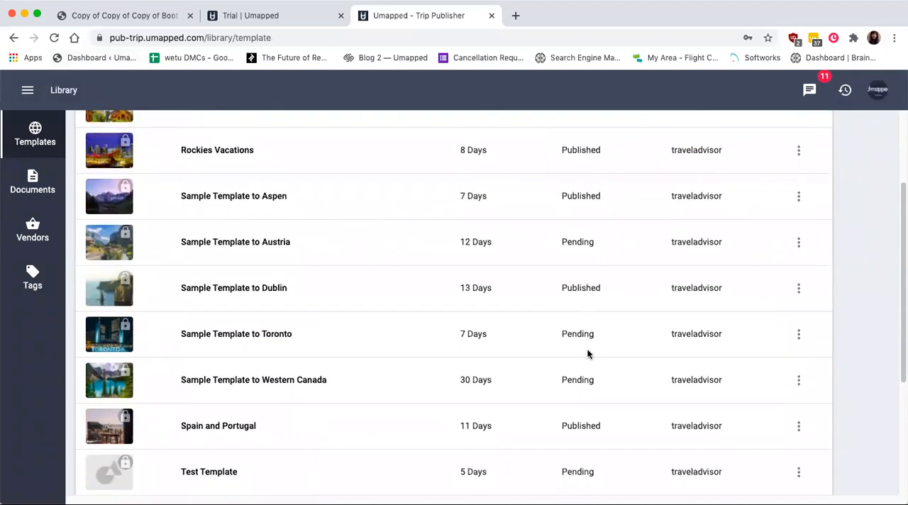
click(229, 338)
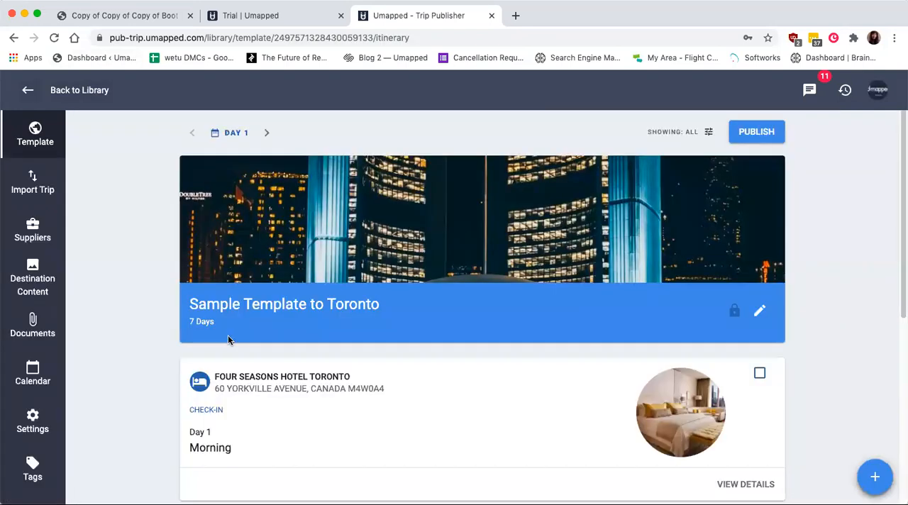
scroll(229, 341, down, 2)
scroll(228, 340, up, 2)
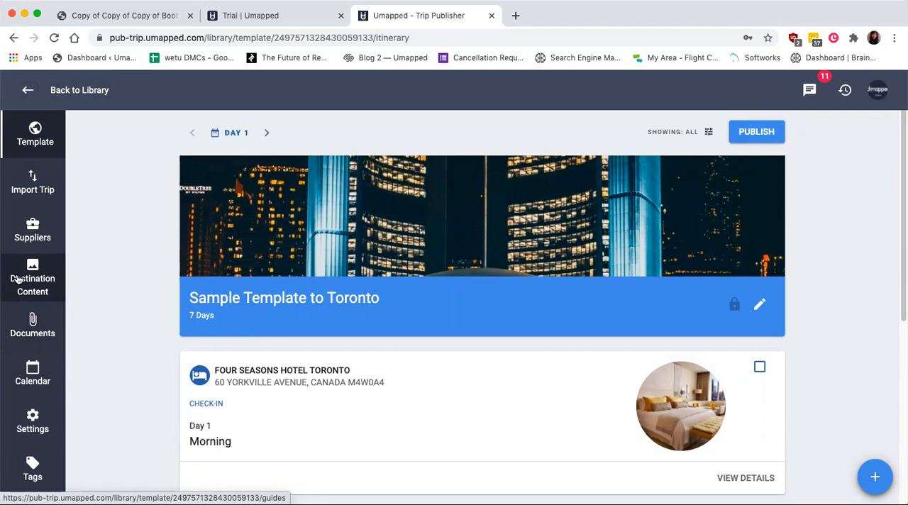
- Publish the Sample Template to Toronto and un-publish it again
click(757, 139)
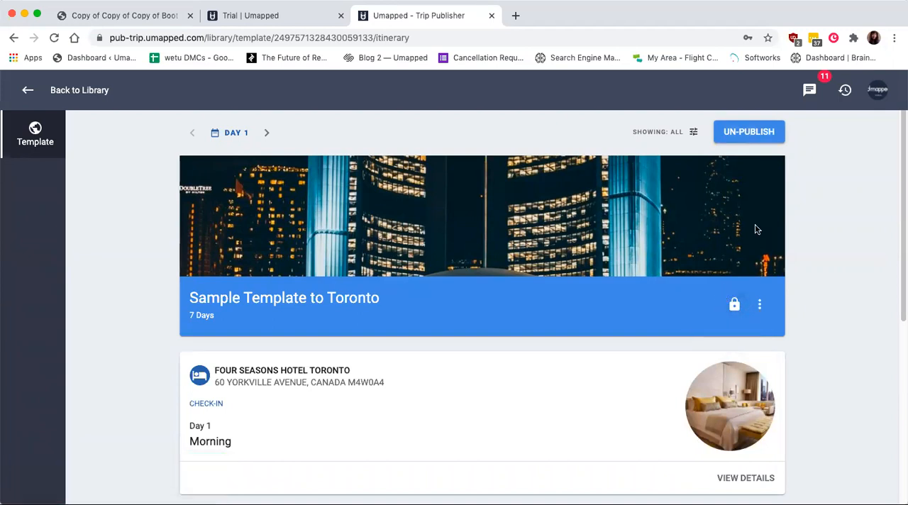
click(770, 133)
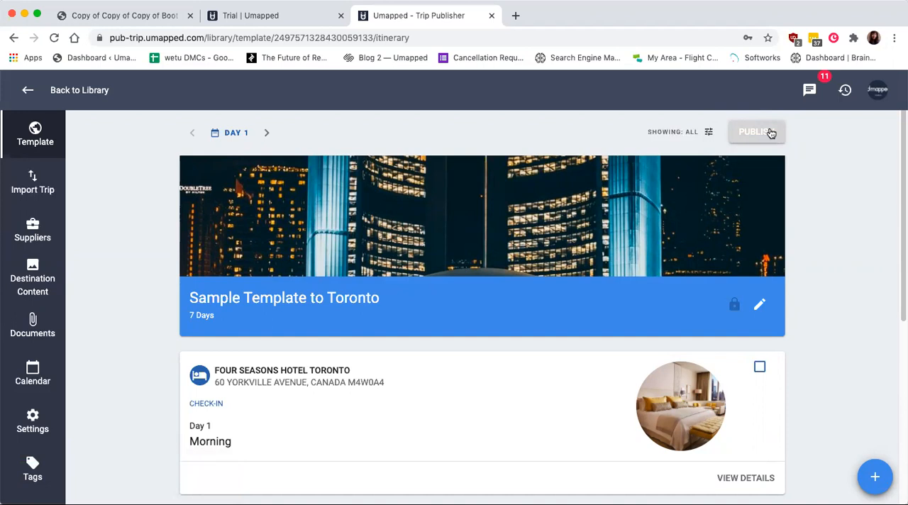
- Return to the library and examine the full template list and its rows-per-page setting
click(76, 90)
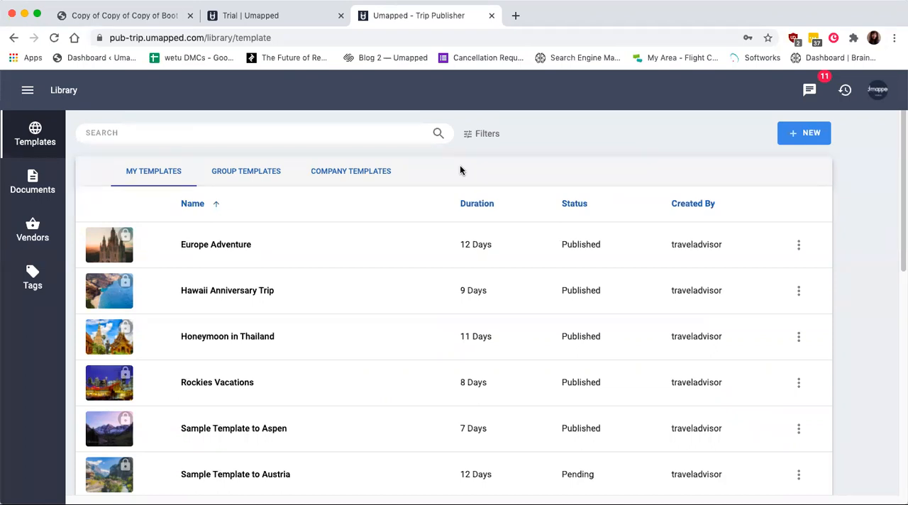
scroll(494, 298, down, 5)
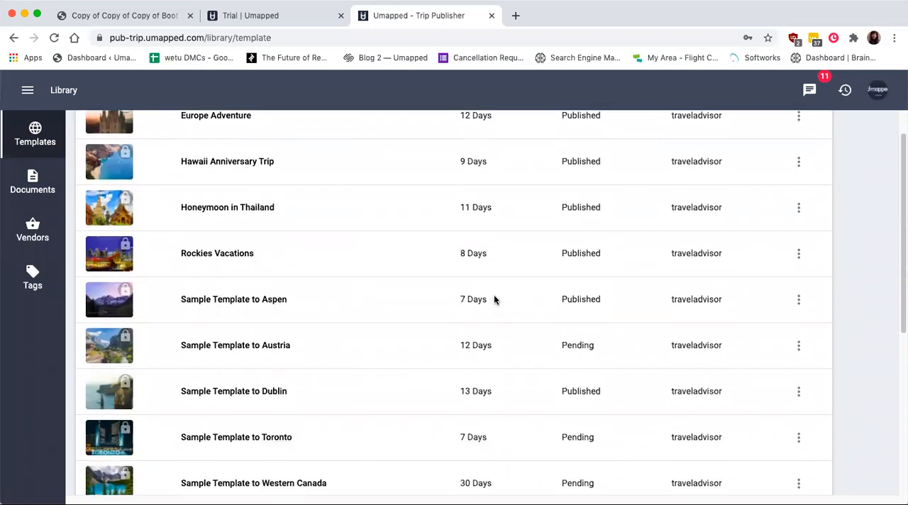
scroll(494, 298, down, 7)
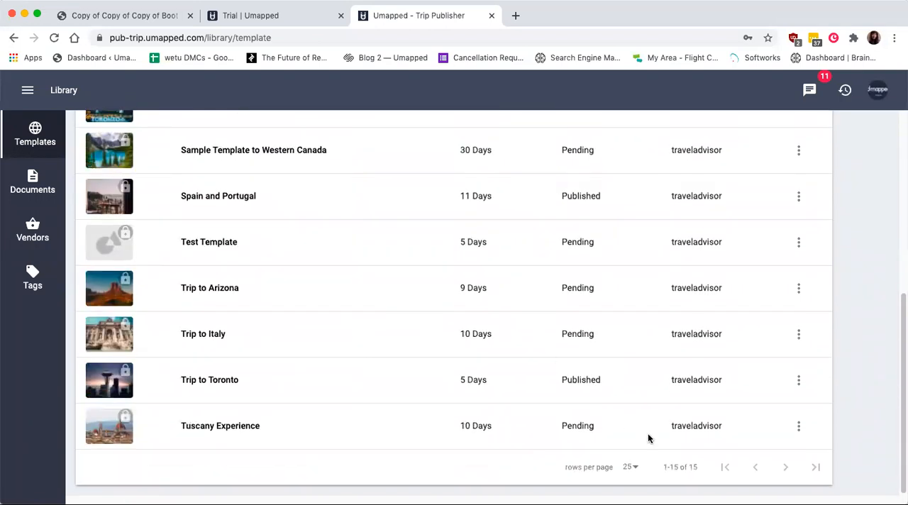
click(628, 467)
click(634, 476)
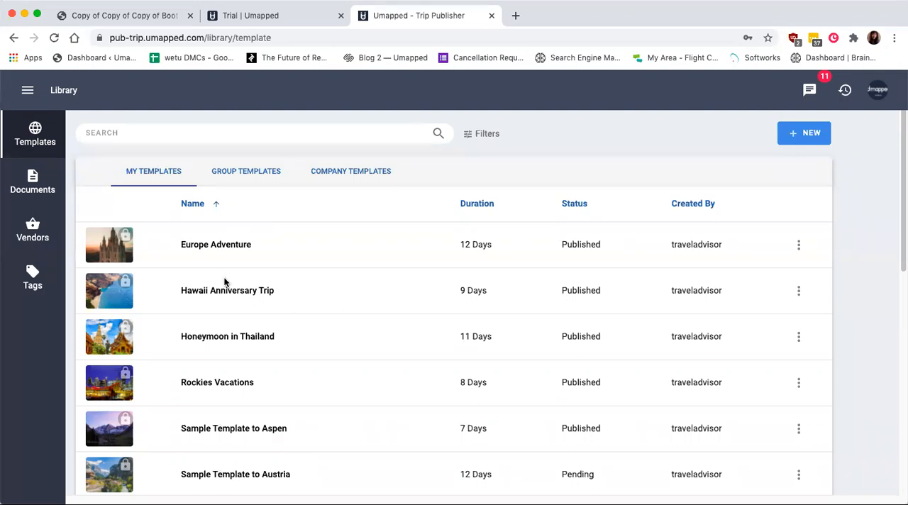
- Open the Sample Template to Toronto from the template list, view its itinerary page and return to the library
scroll(224, 298, down, 3)
scroll(222, 397, down, 1)
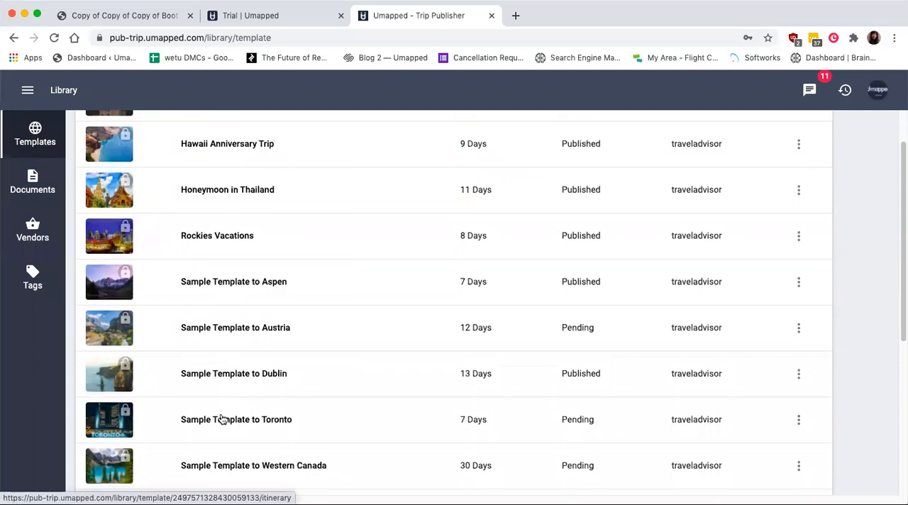
click(222, 419)
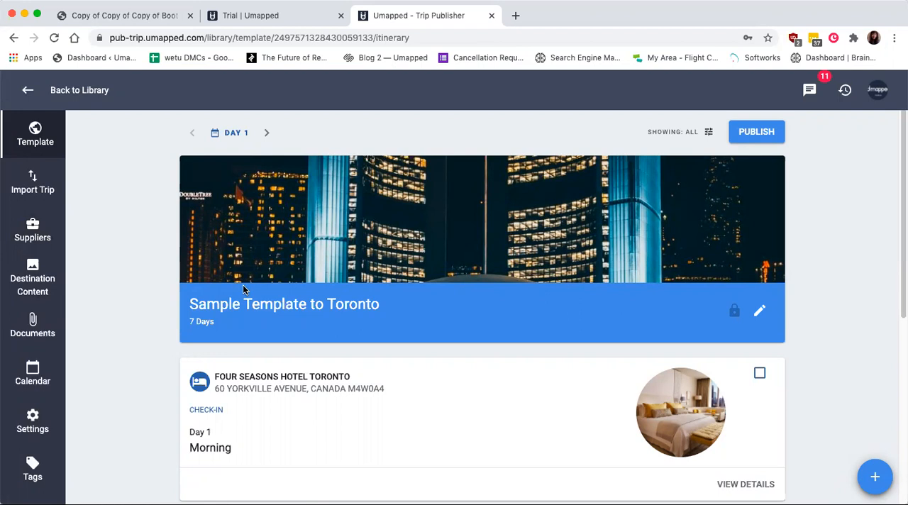
click(28, 90)
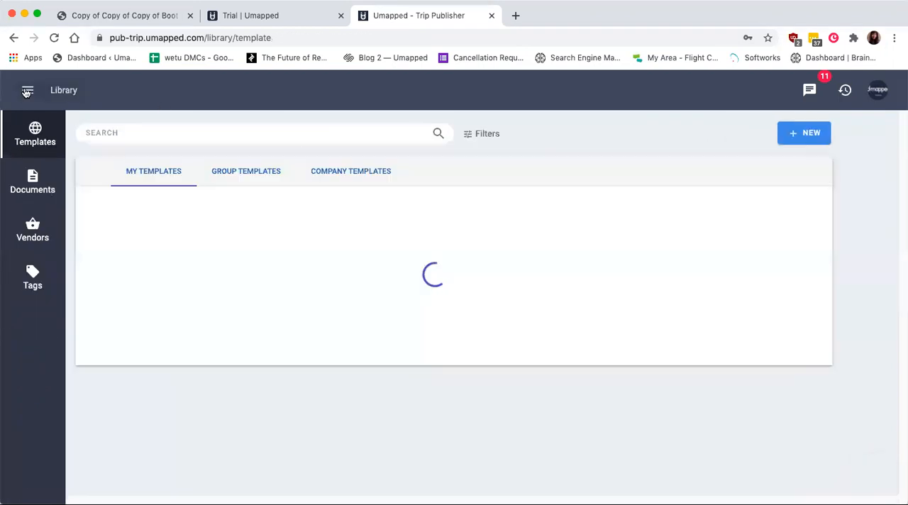
- Create a new template named Sample Template to Colorado with a duration of 7 days
scroll(375, 309, down, 1)
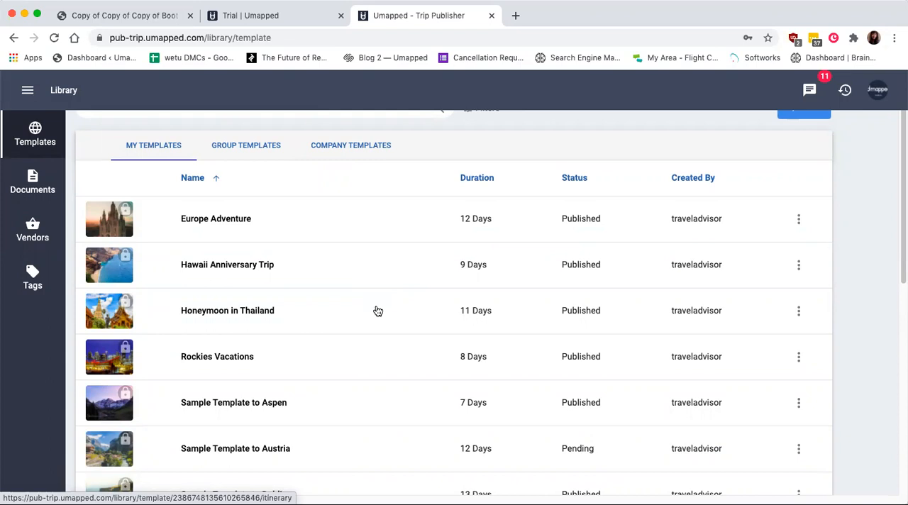
scroll(786, 219, up, 1)
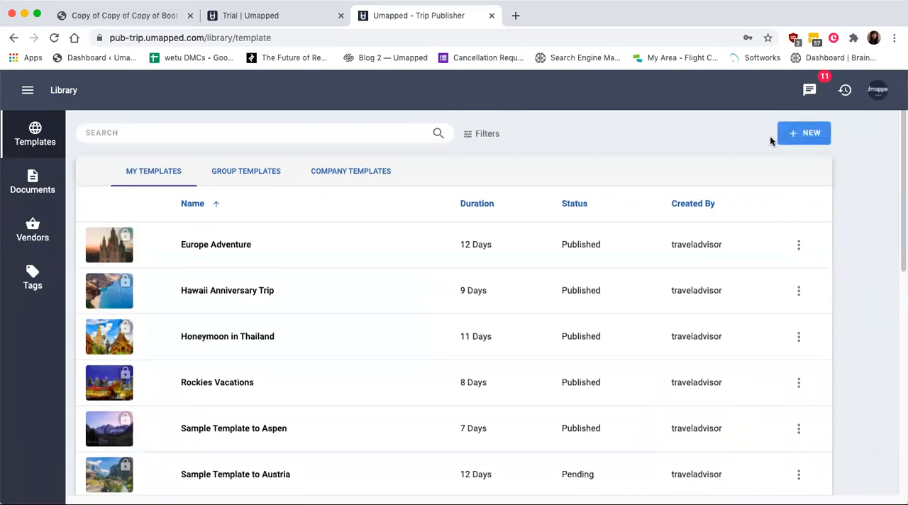
click(788, 132)
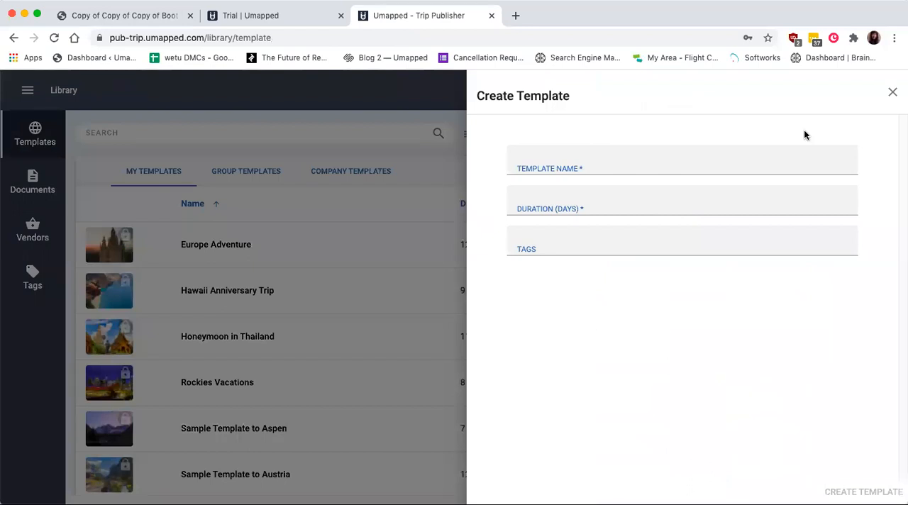
click(628, 157)
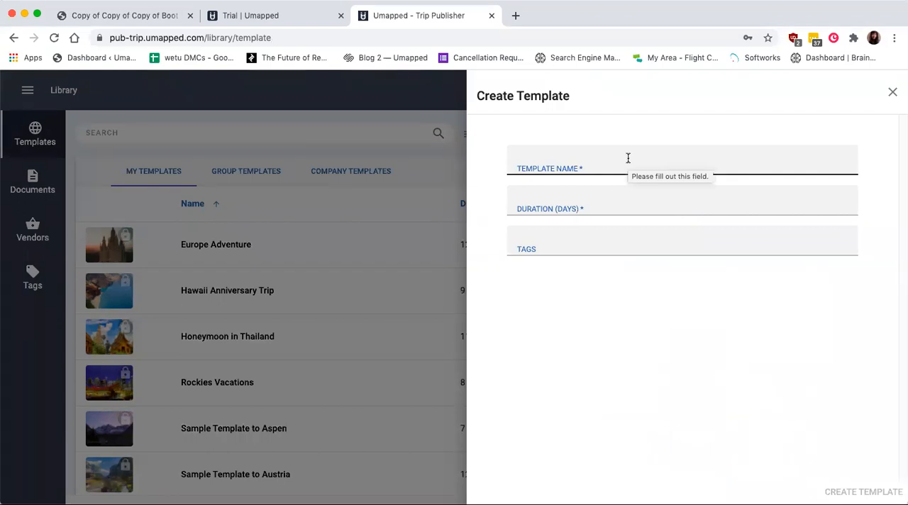
click(572, 163)
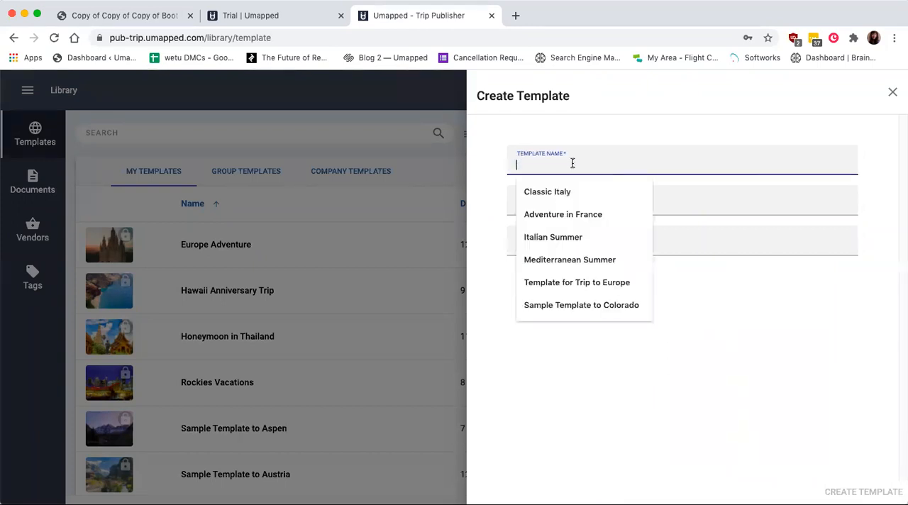
click(587, 309)
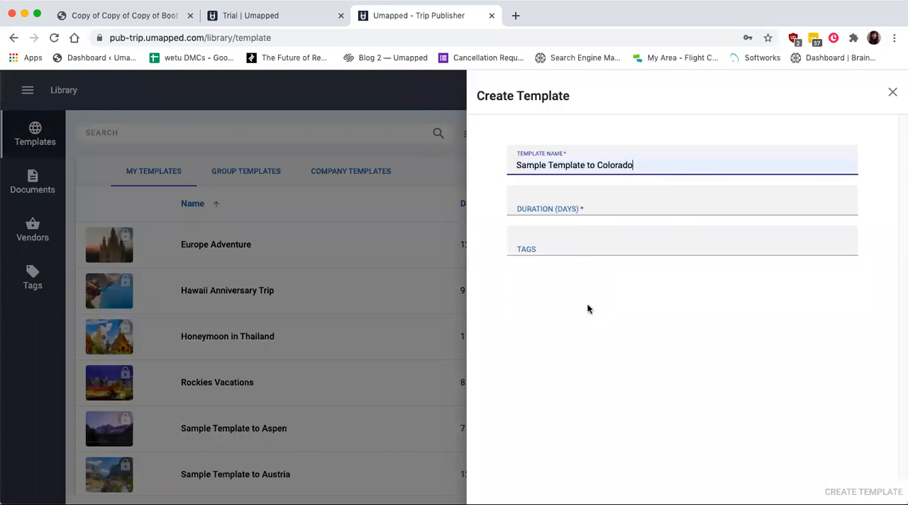
click(550, 203)
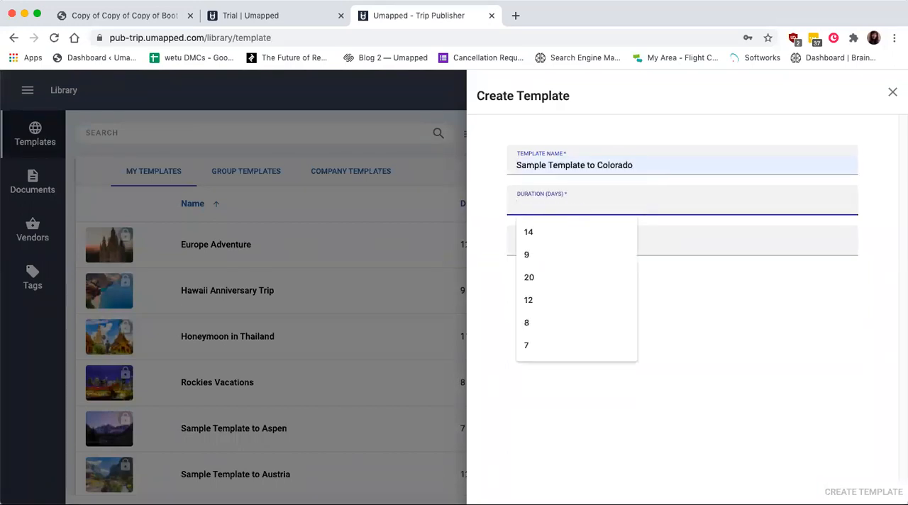
text(7)
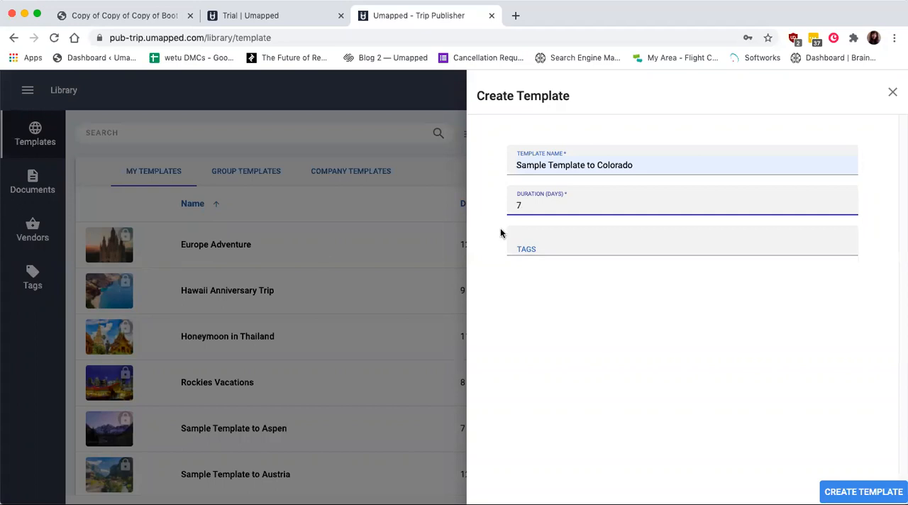
click(872, 491)
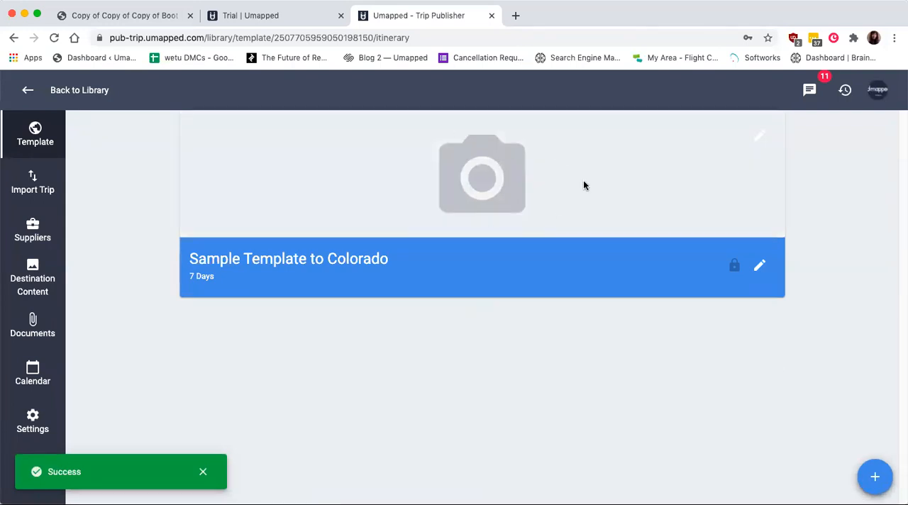
- Add a mountain lake cover photo to the template from a web search for "colorado" with unsplash.com as the website
click(463, 162)
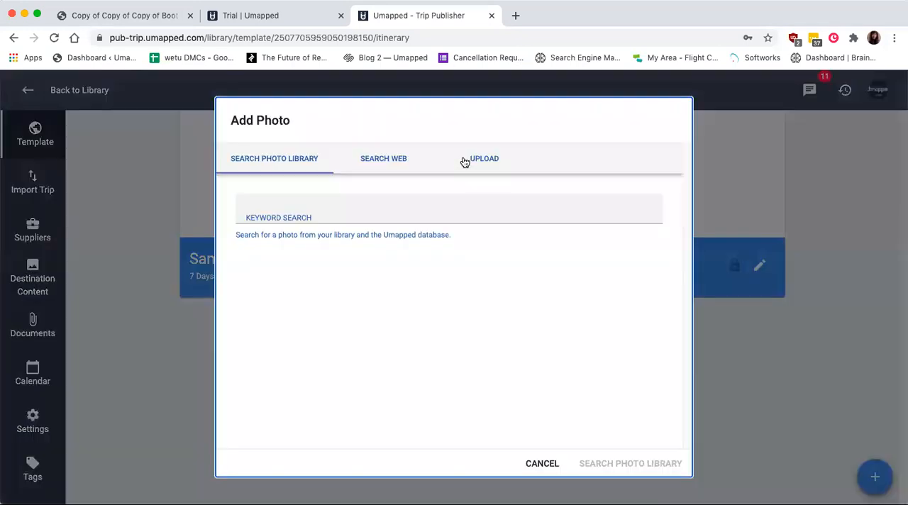
click(383, 163)
click(339, 215)
text(colorado)
click(385, 239)
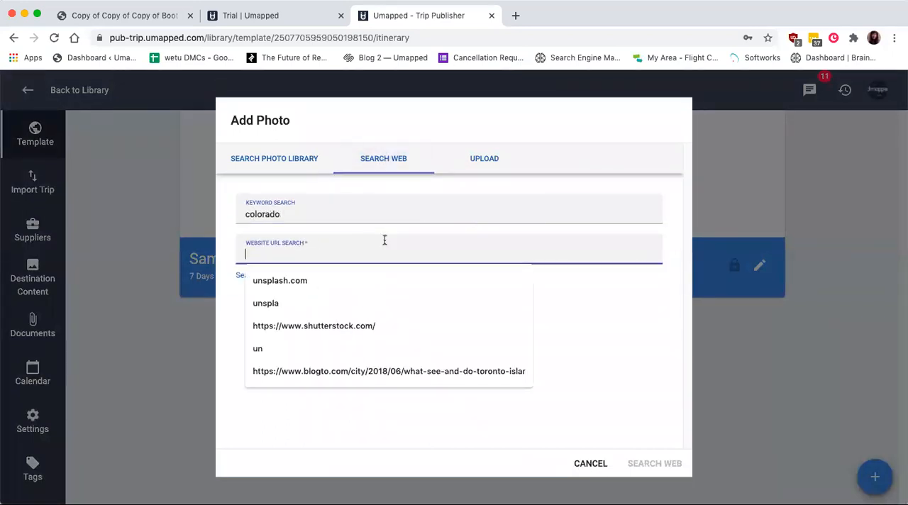
click(371, 269)
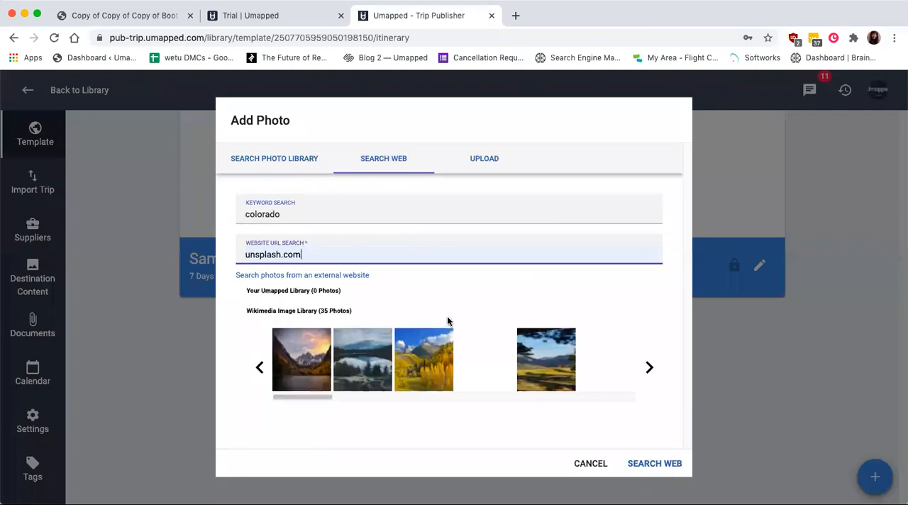
click(360, 370)
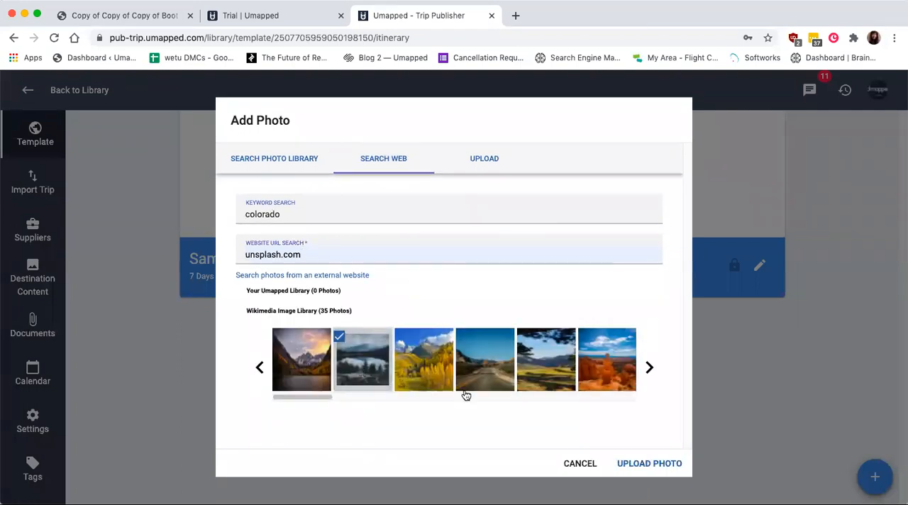
click(654, 463)
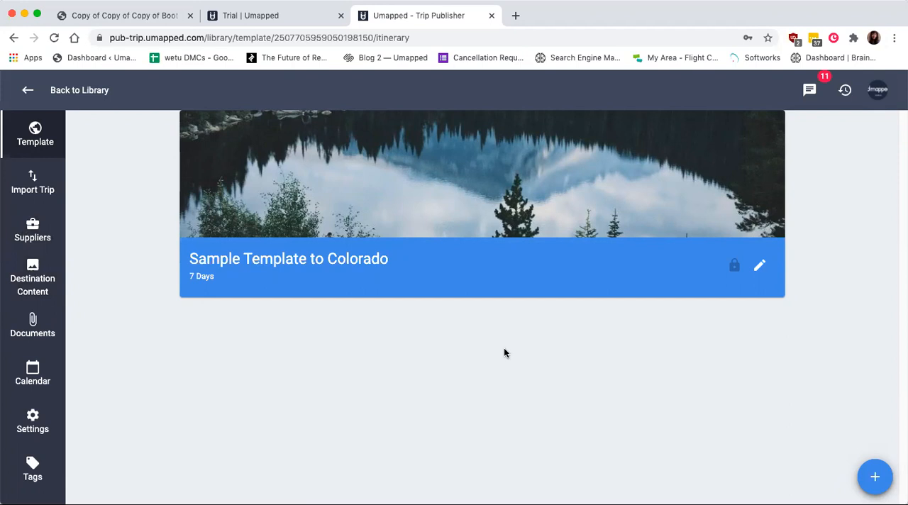
- Start a new activity in the template and look through the available start days and start times
click(879, 478)
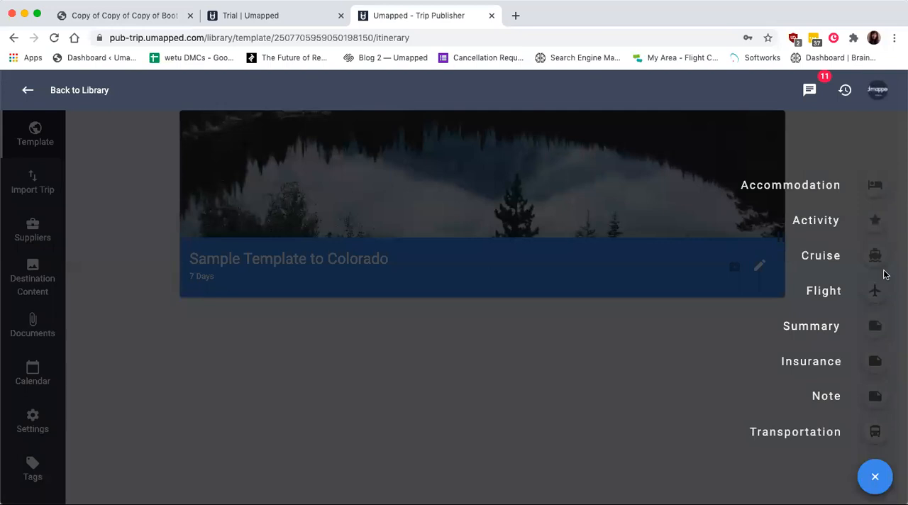
click(876, 223)
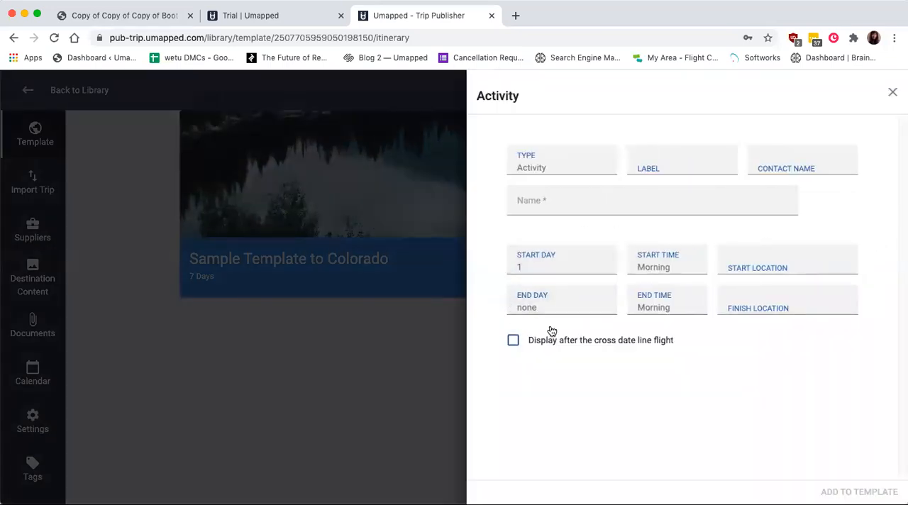
click(573, 269)
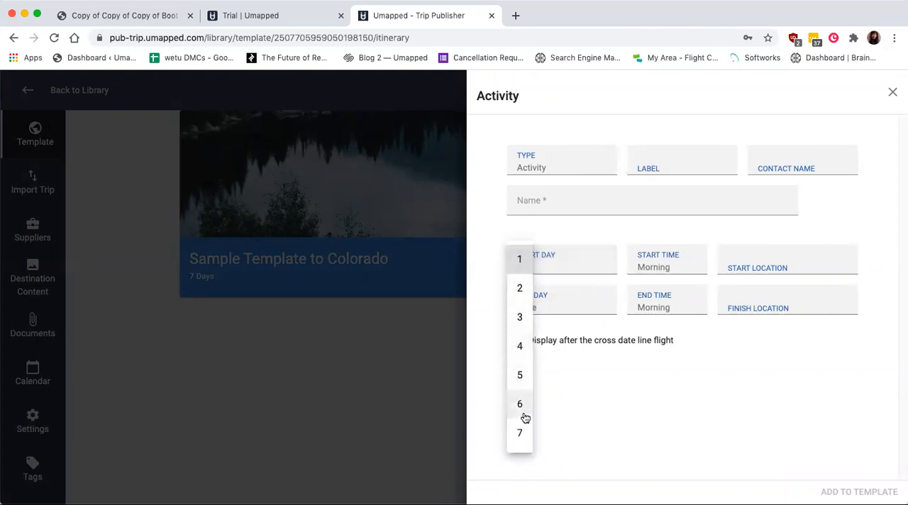
click(672, 258)
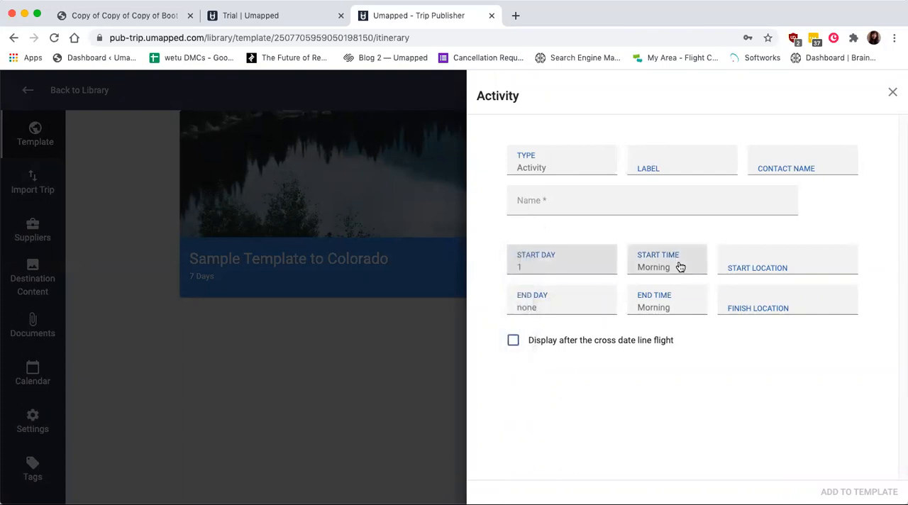
click(678, 262)
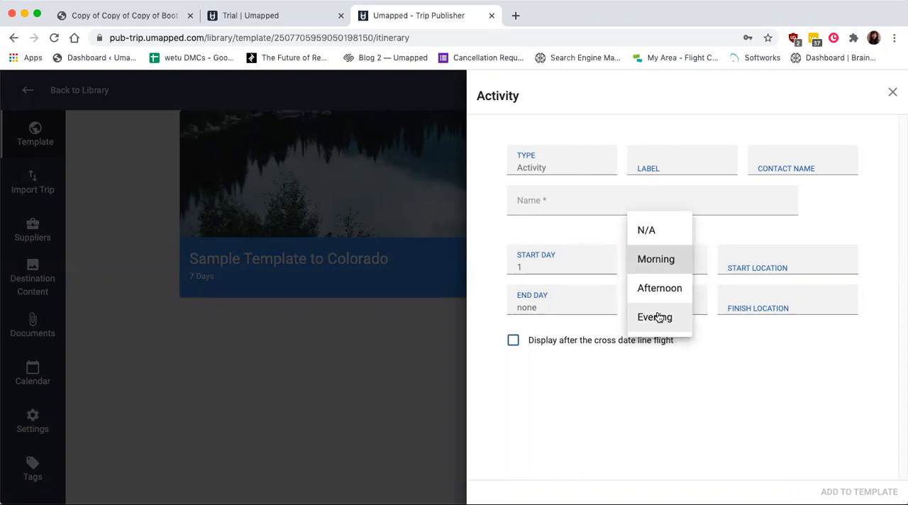
click(739, 353)
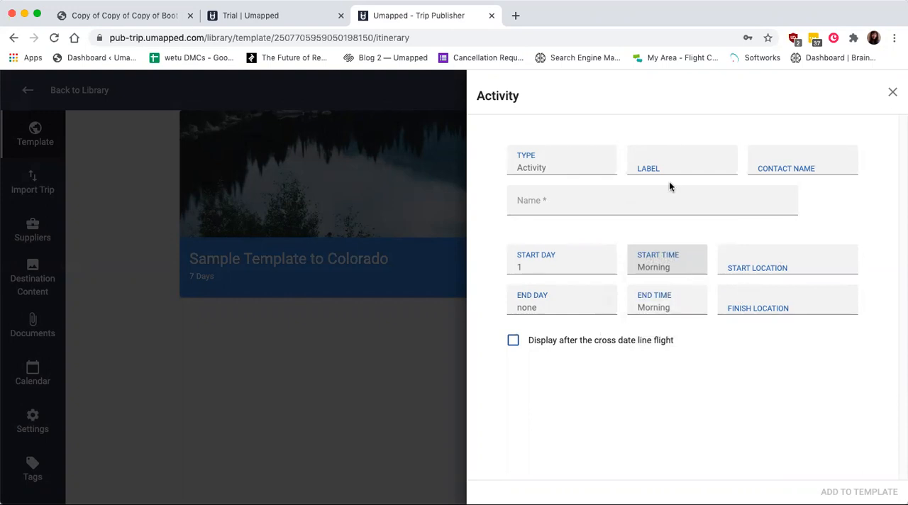
- Name the activity by choosing Aspen Brewing Company, United States from the suggestions for "Aspen brew", and add it to the template
click(574, 212)
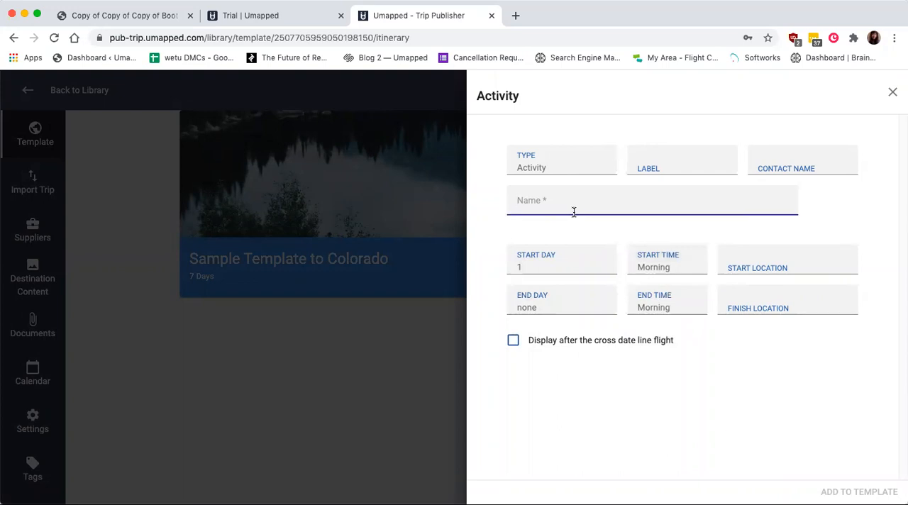
text(Aspen brew)
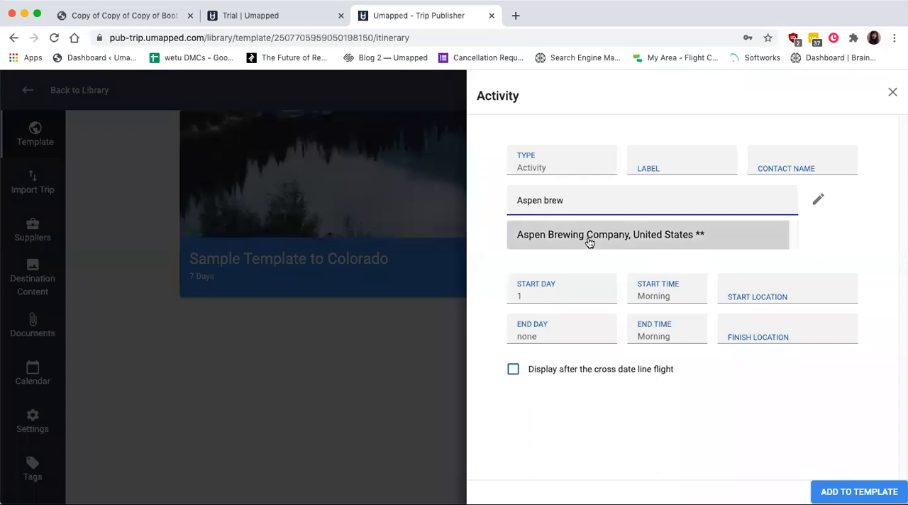
click(589, 241)
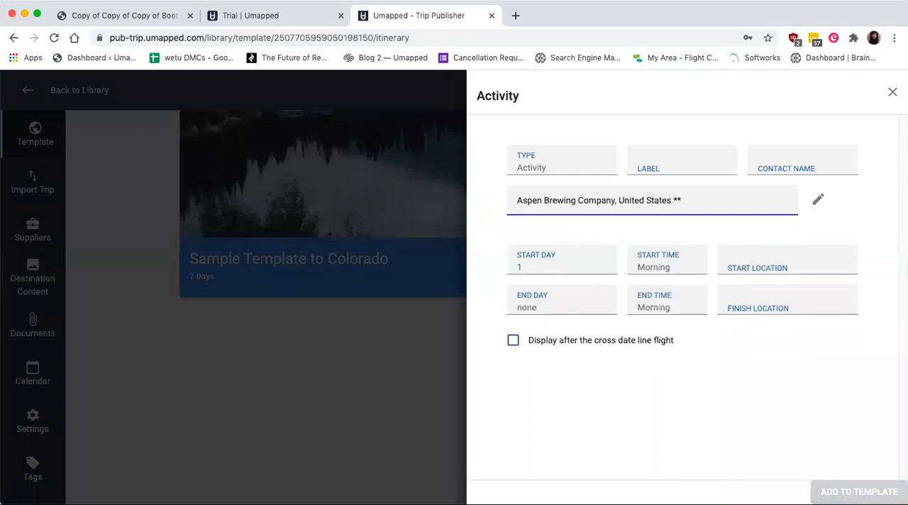
click(871, 491)
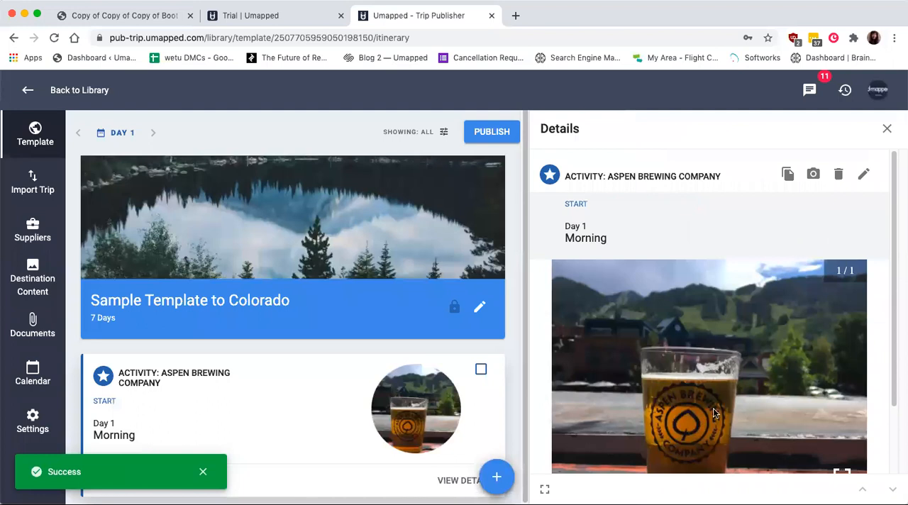
- Look over the brewery activity's details and its empty description editor, leave it without entering anything and close the details
scroll(713, 408, down, 2)
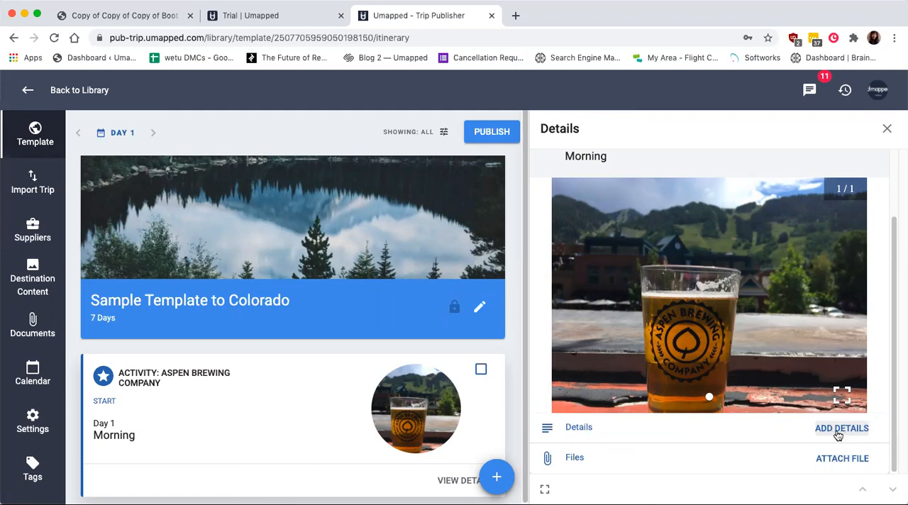
click(844, 430)
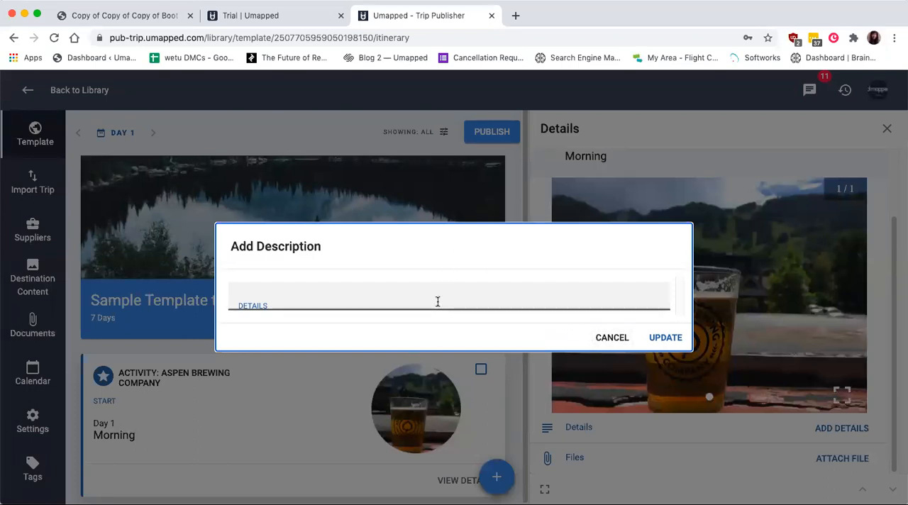
click(612, 341)
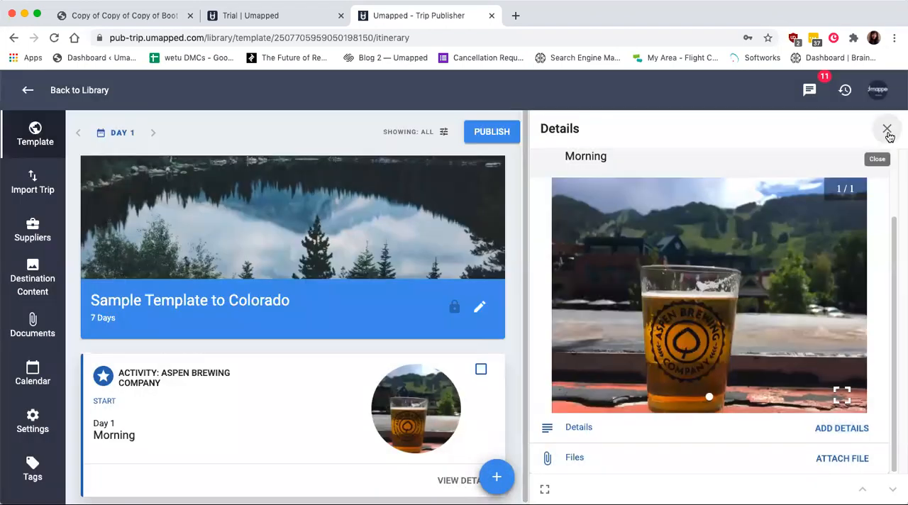
click(886, 129)
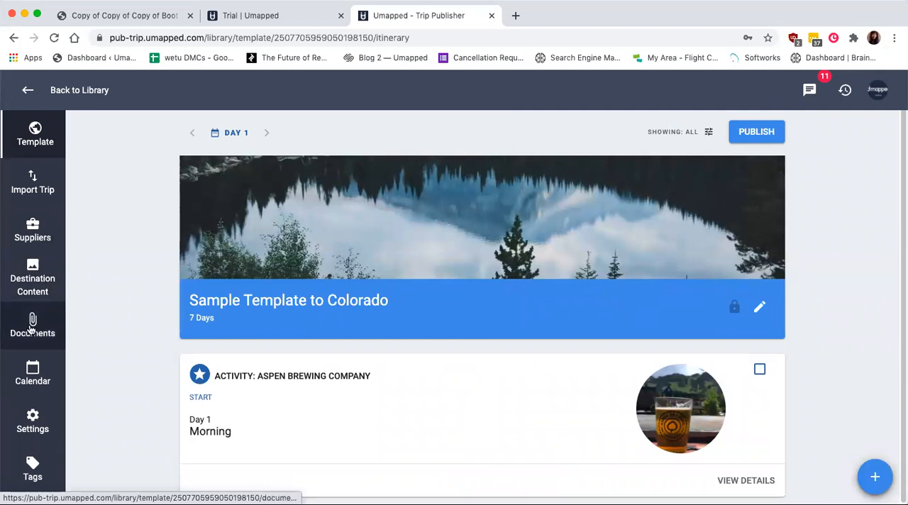
- Start another activity in the template and name it by choosing Aspen Highlands, Prospector Road, Aspen, Colorado from the suggestions for "aspen highland"
click(877, 476)
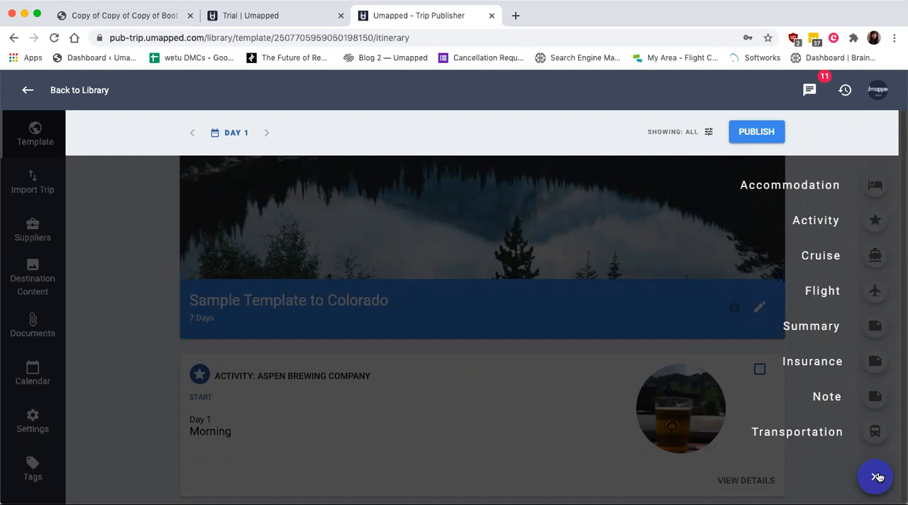
click(875, 220)
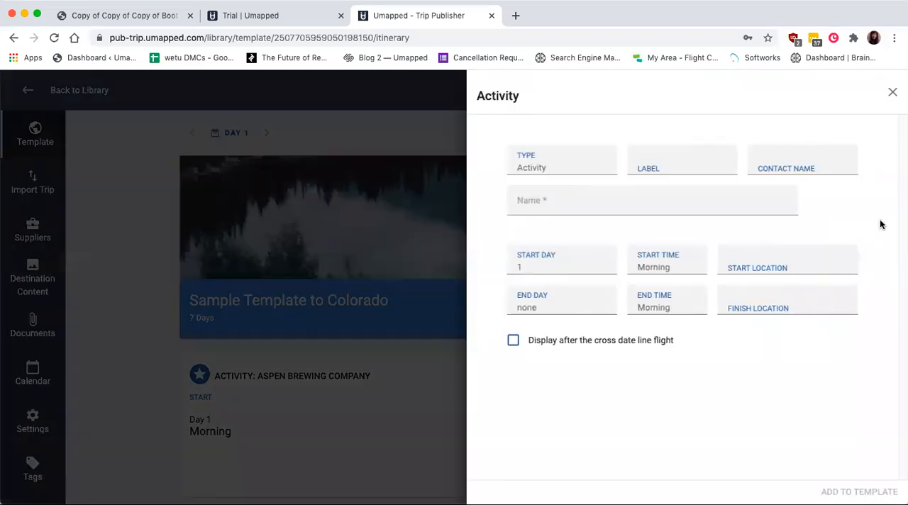
click(614, 200)
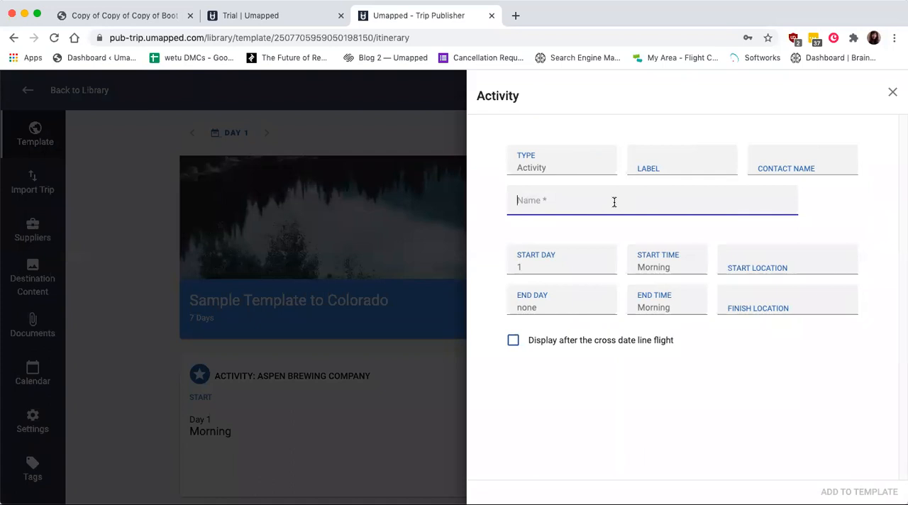
text(aspen highland)
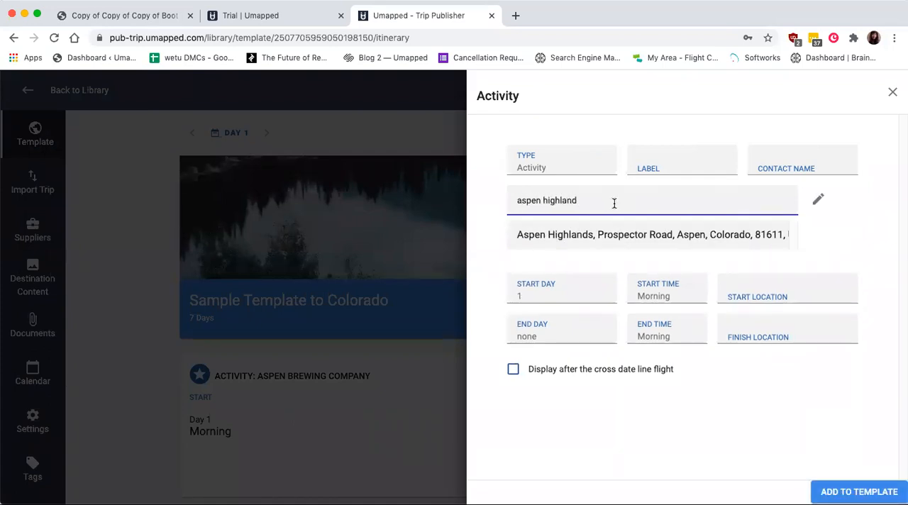
click(615, 236)
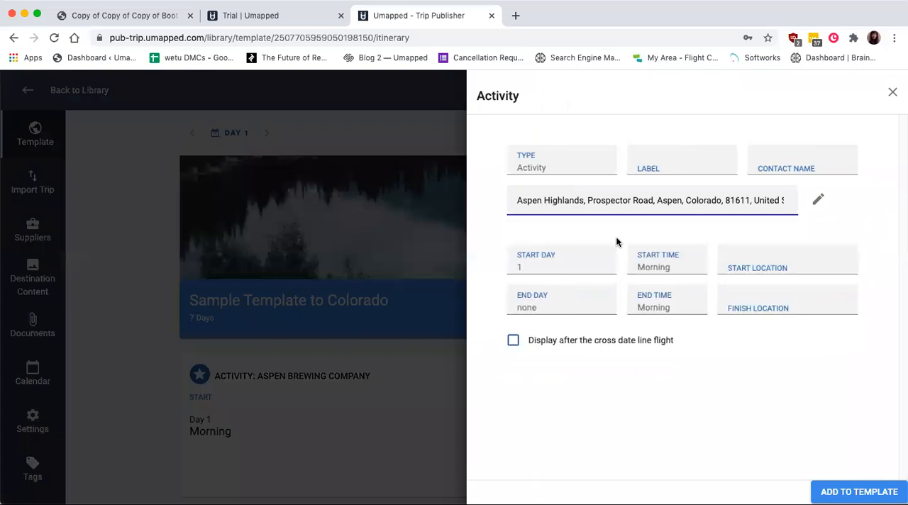
- Set the Aspen Highlands activity to start on day 3 in the afternoon, choose its end time, and add it to the template
click(550, 261)
click(521, 320)
click(659, 270)
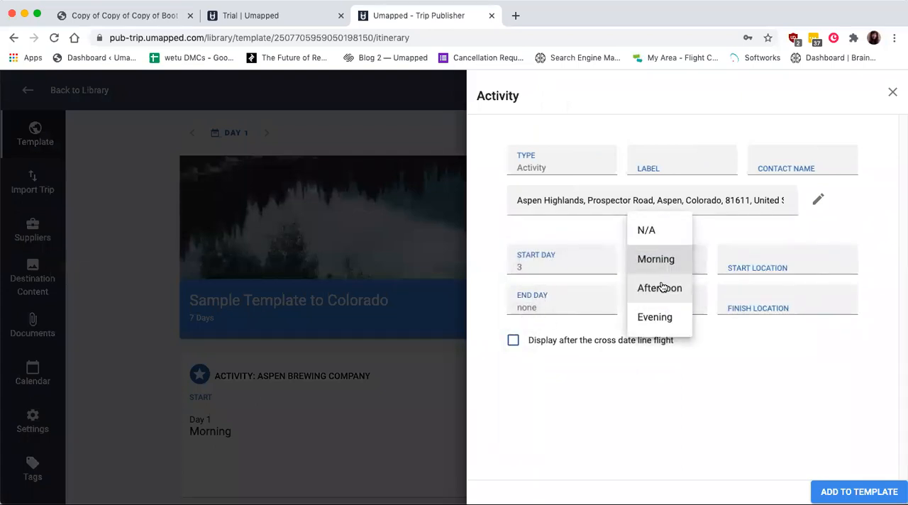
click(660, 287)
click(660, 307)
click(645, 328)
click(856, 488)
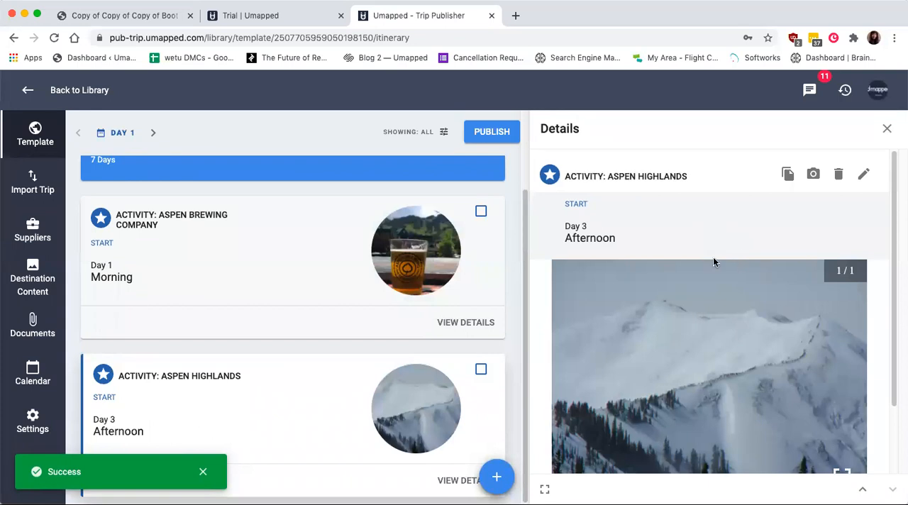
click(883, 135)
- Start a third activity and name it by choosing Grottos Trail from the suggestions for "grottos trail"
click(876, 471)
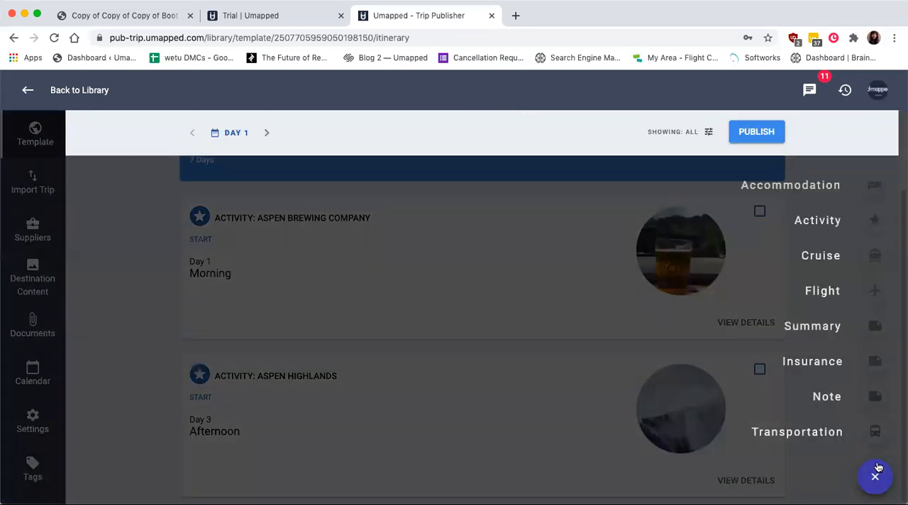
click(876, 220)
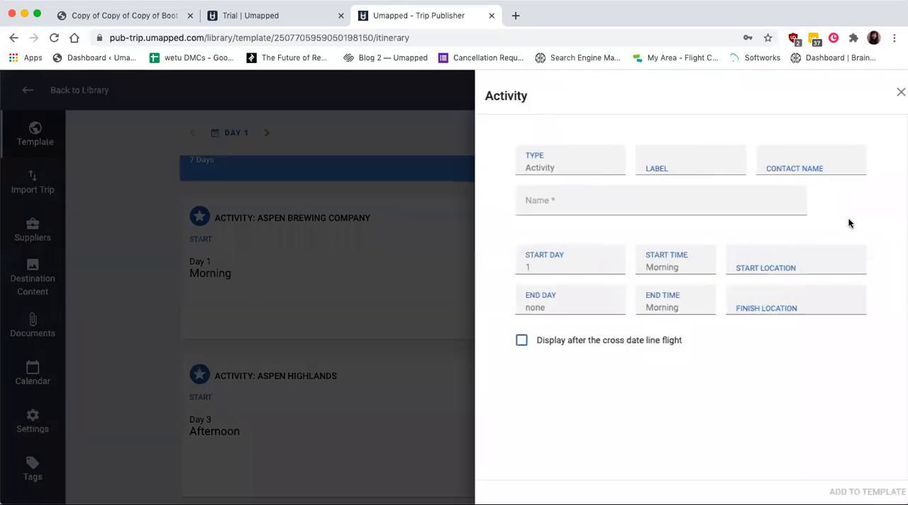
click(680, 205)
text(gr)
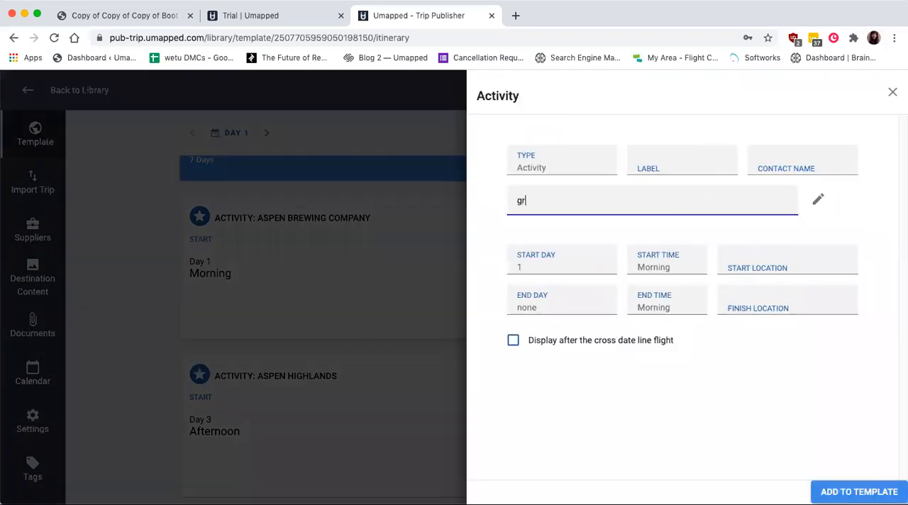
text(ottos trail)
click(627, 237)
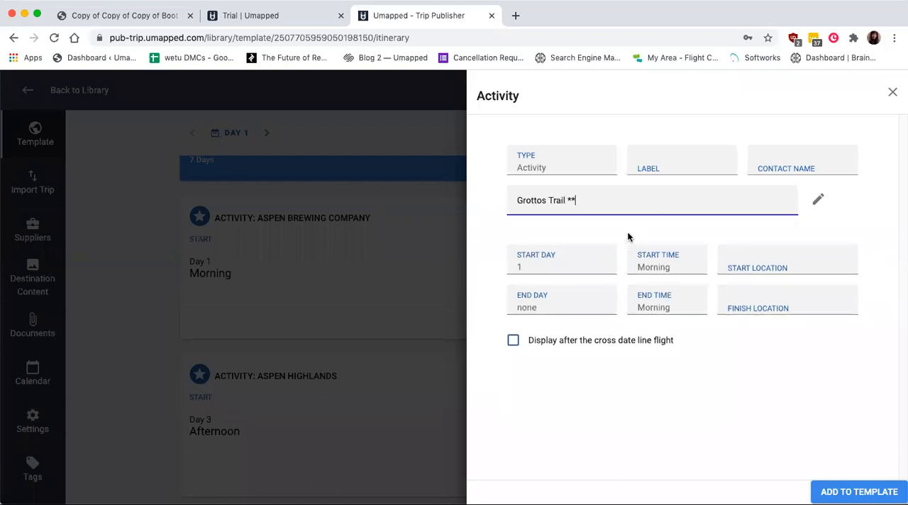
- Set the Grottos Trail activity's start day to 4 and end time to Afternoon, and add it to the template
click(573, 266)
click(518, 346)
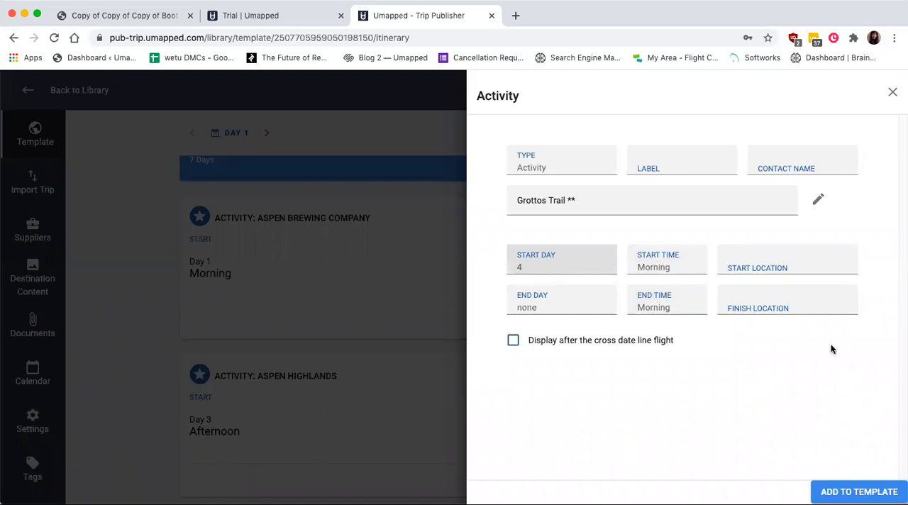
click(677, 306)
click(660, 341)
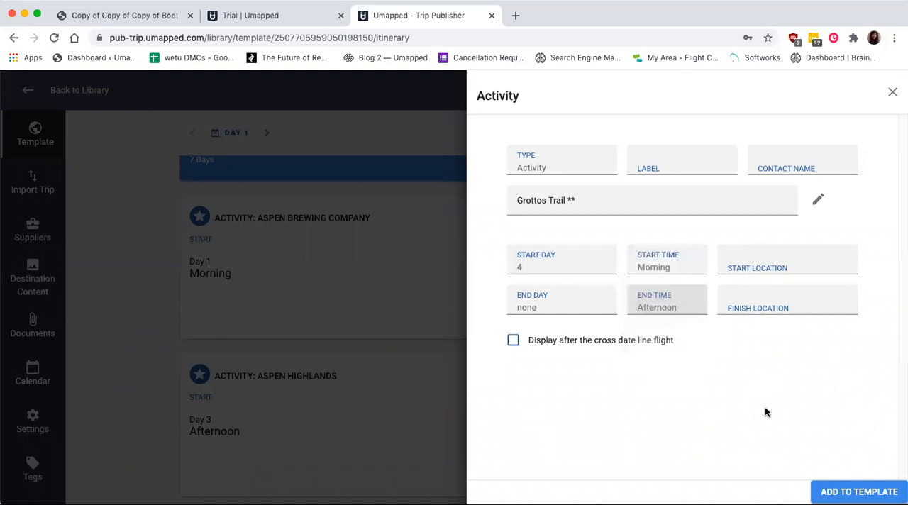
click(859, 492)
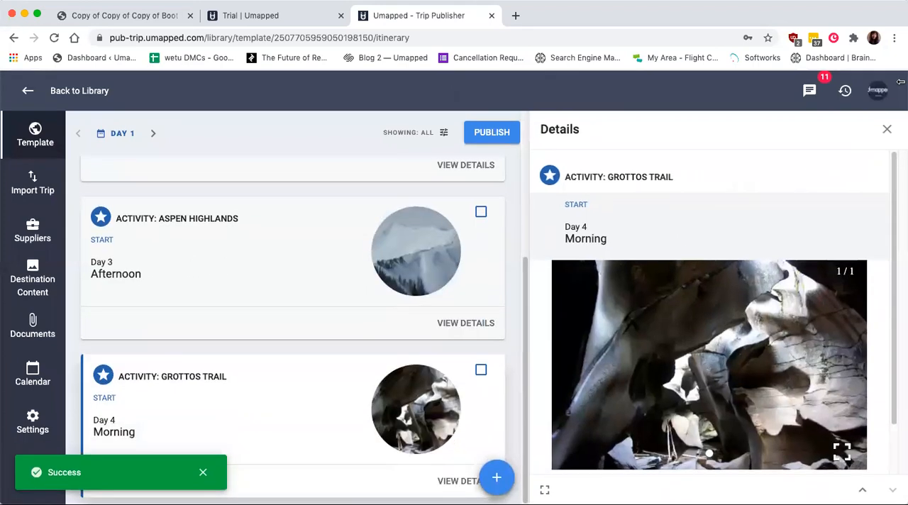
click(887, 129)
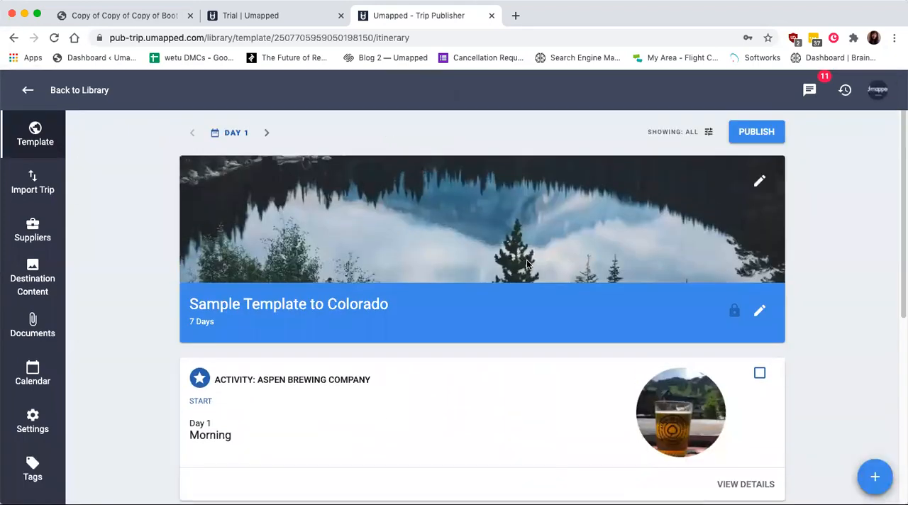
- Review the whole Colorado template, from its cover photo through all the added activities
scroll(526, 263, down, 1)
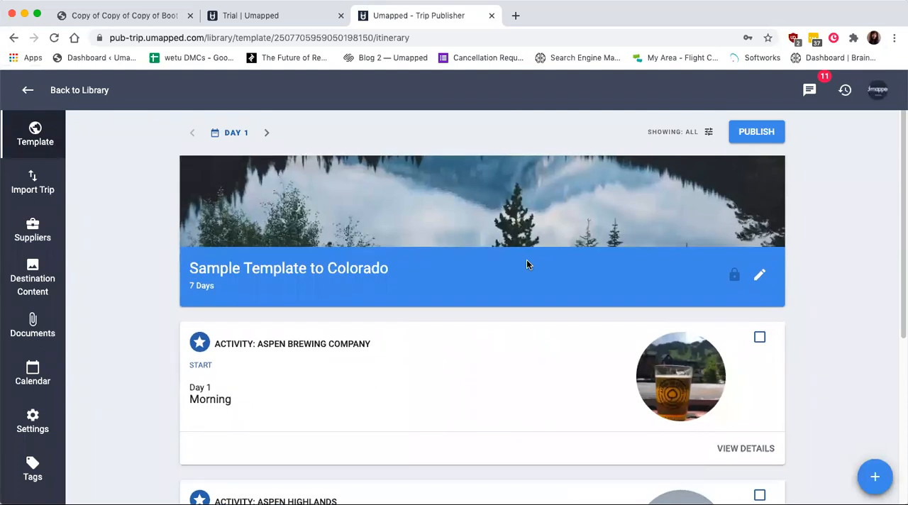
scroll(526, 264, up, 1)
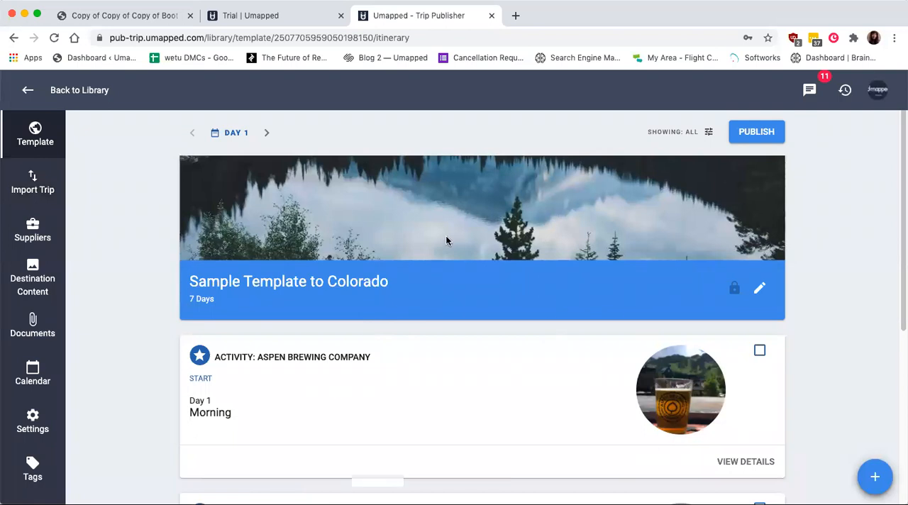
scroll(445, 240, down, 5)
scroll(446, 238, up, 5)
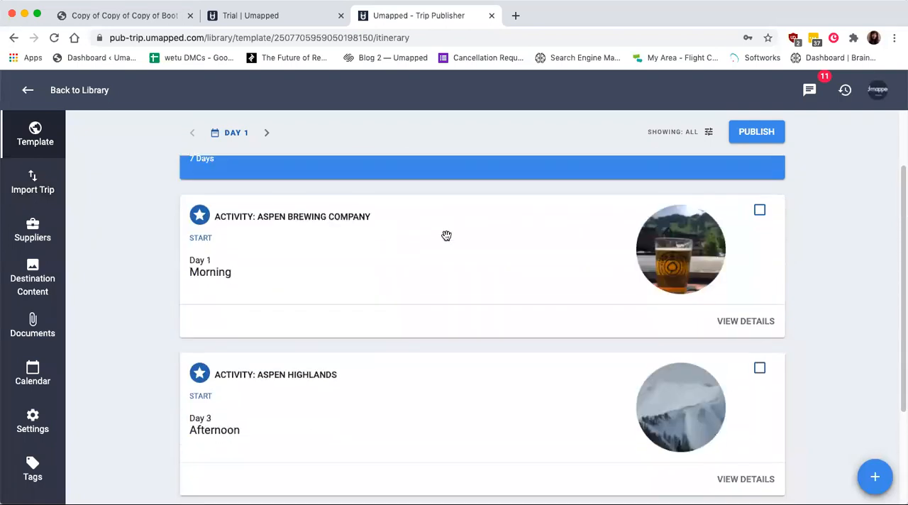
scroll(446, 236, down, 5)
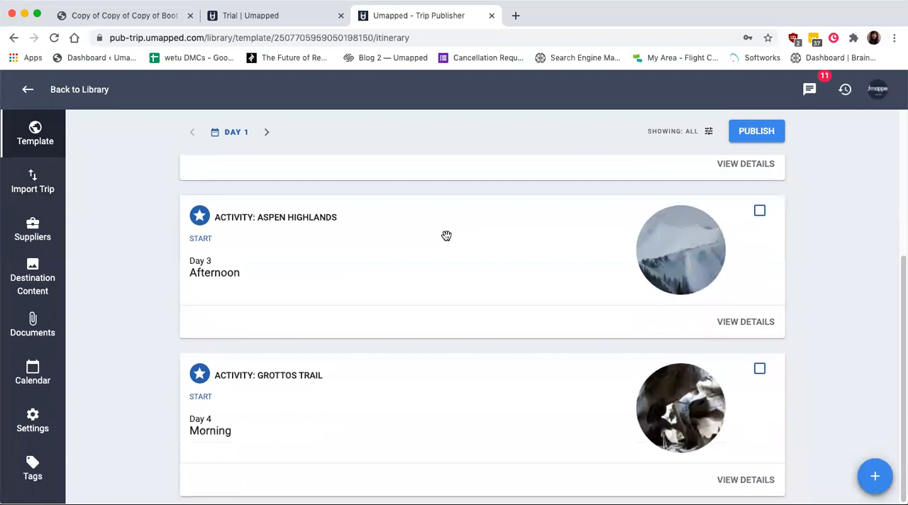
scroll(446, 235, up, 4)
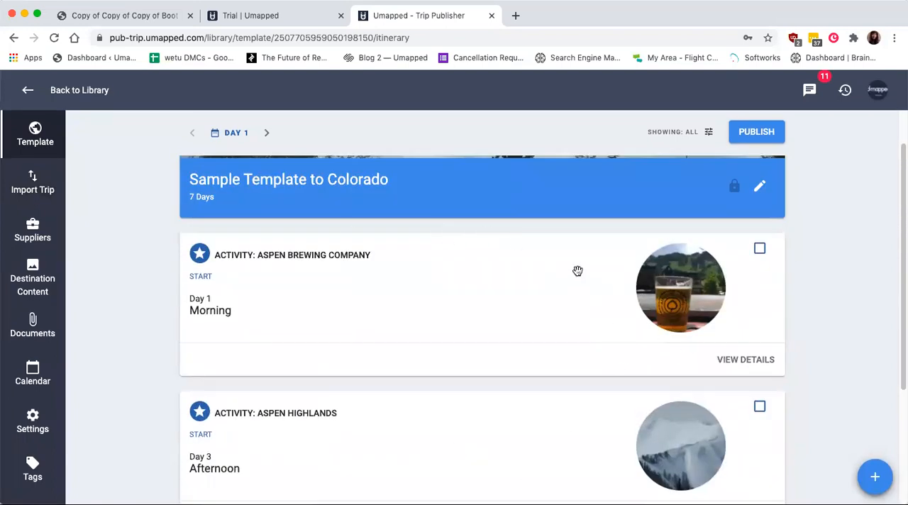
scroll(577, 271, up, 2)
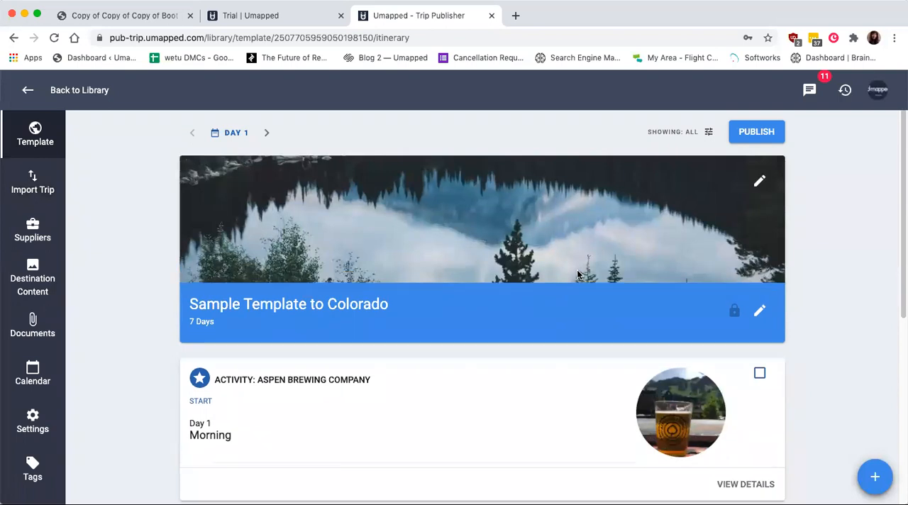
- Publish the Colorado template, look at the actions offered for it, and un-publish it again
click(756, 131)
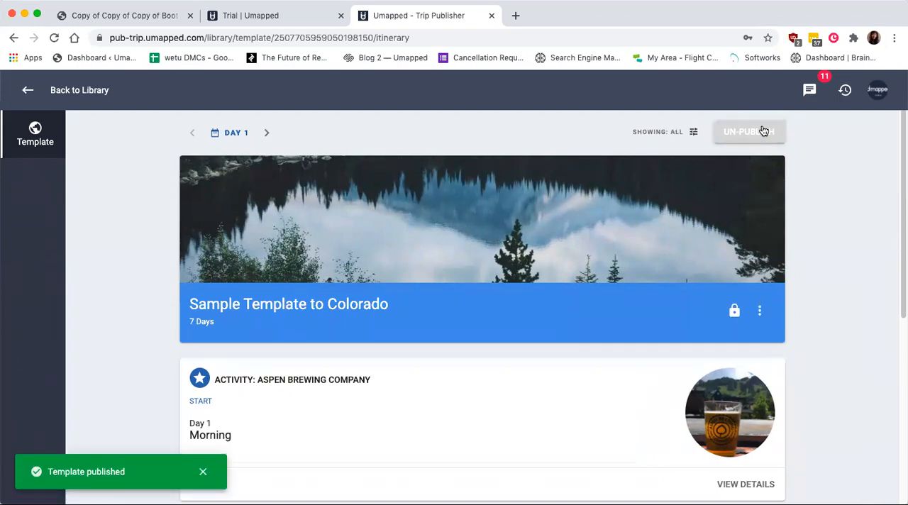
click(760, 312)
click(854, 223)
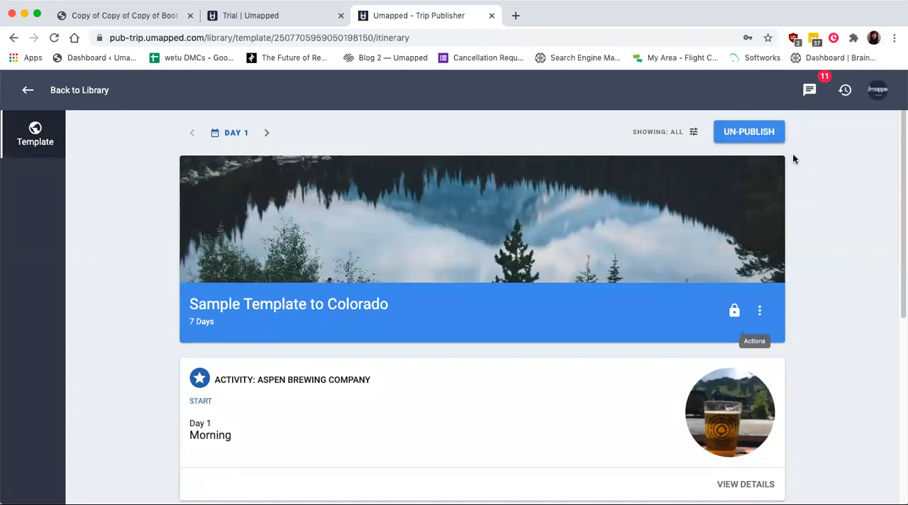
click(746, 139)
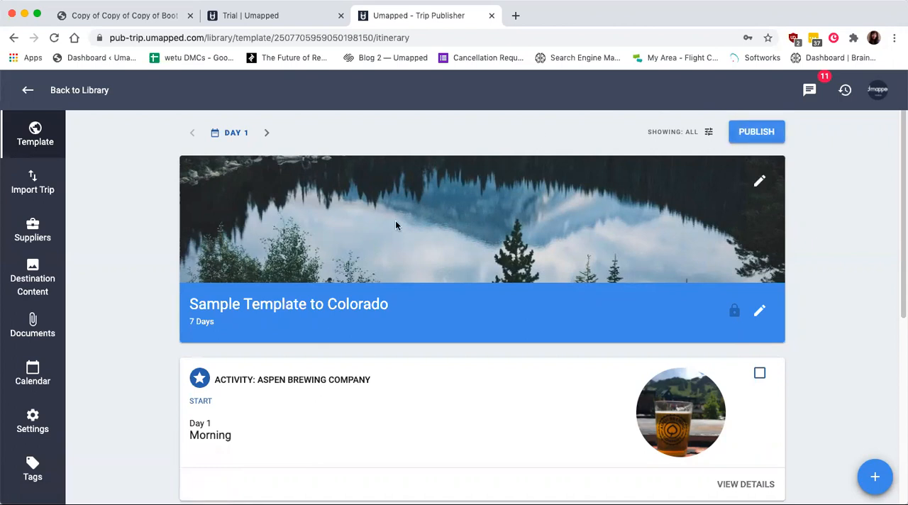
- Look over the item types that can be added and the Aspen Brewing Company activity's details editor, without changing anything
click(875, 476)
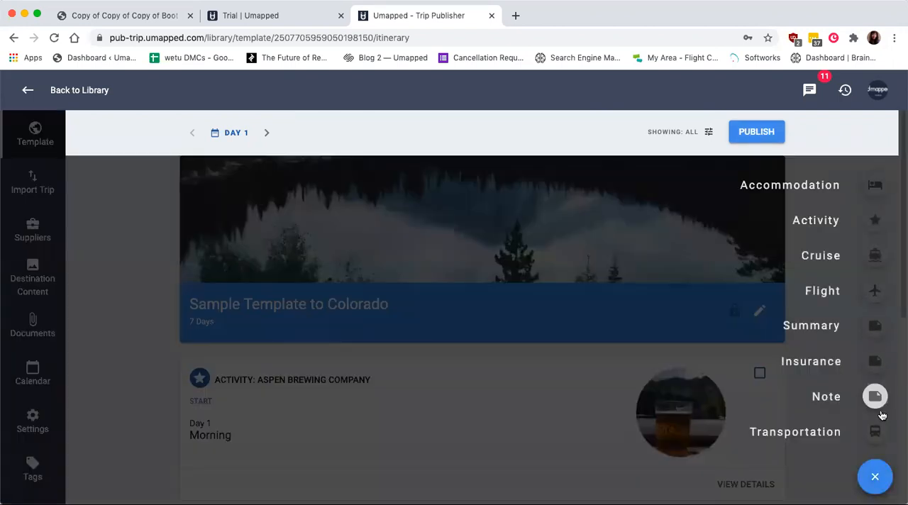
click(419, 356)
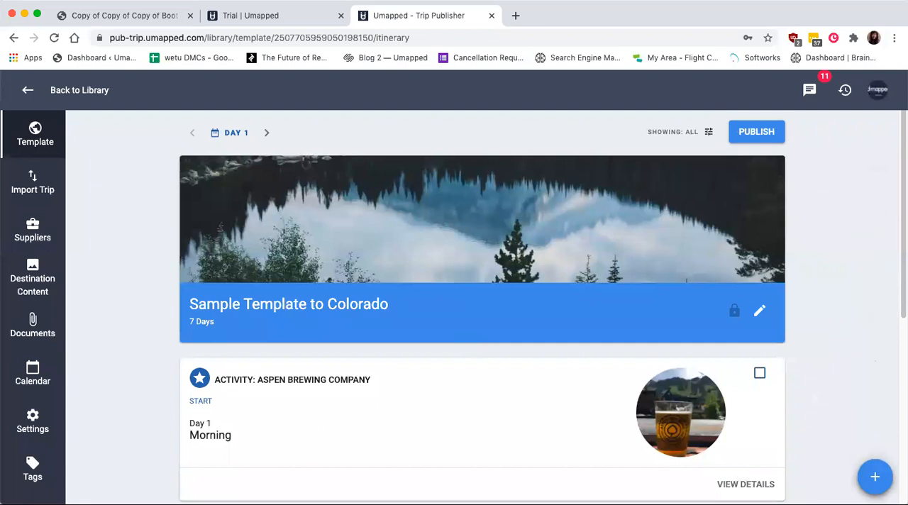
click(752, 486)
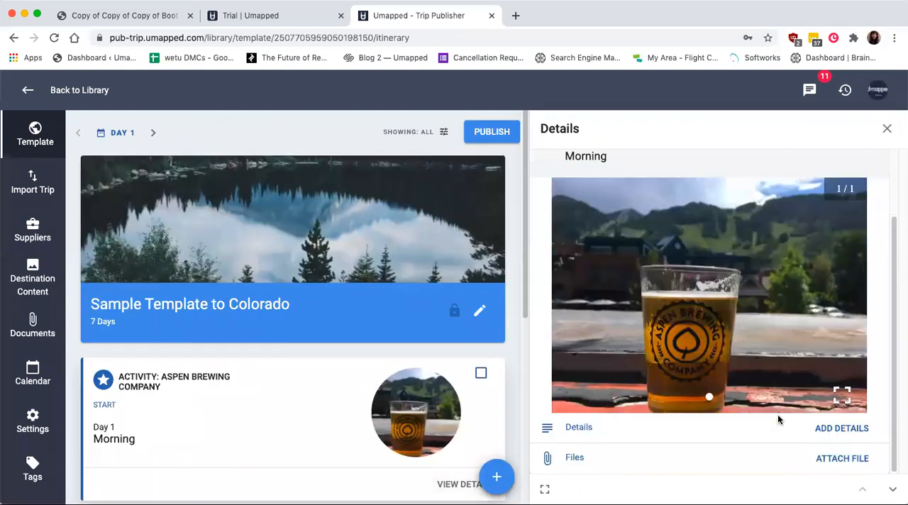
click(848, 430)
click(613, 336)
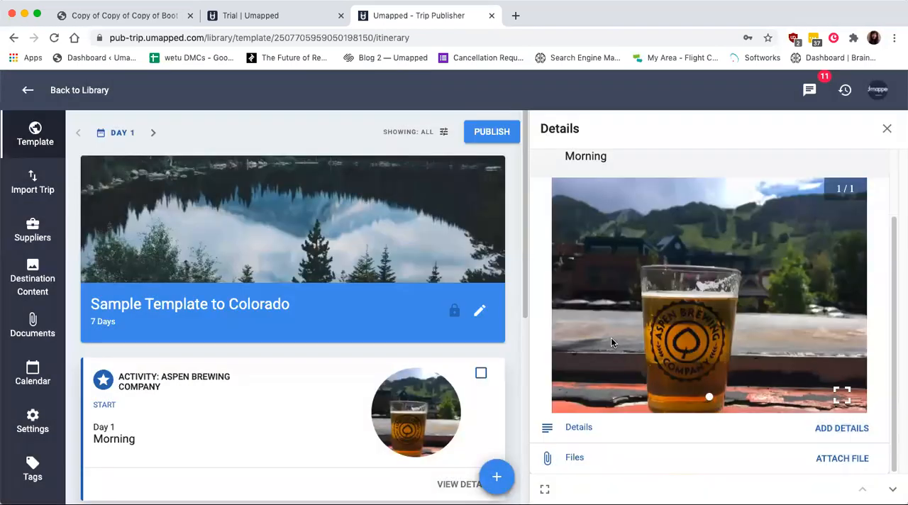
click(886, 129)
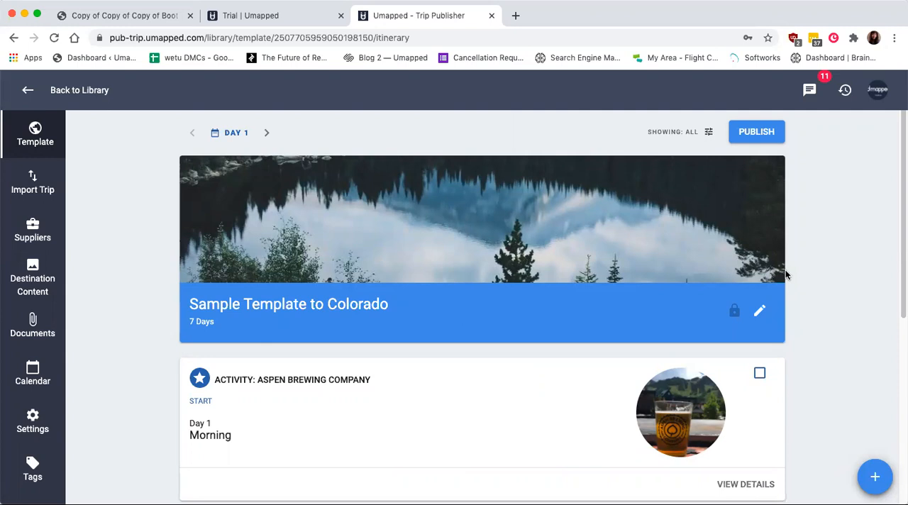
- Publish the Colorado template, un-publish it, and publish it once more
click(756, 133)
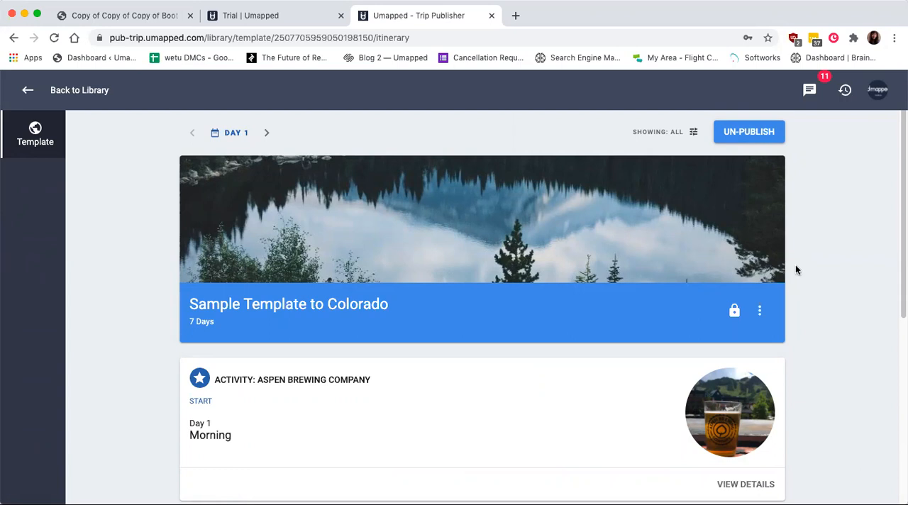
click(765, 139)
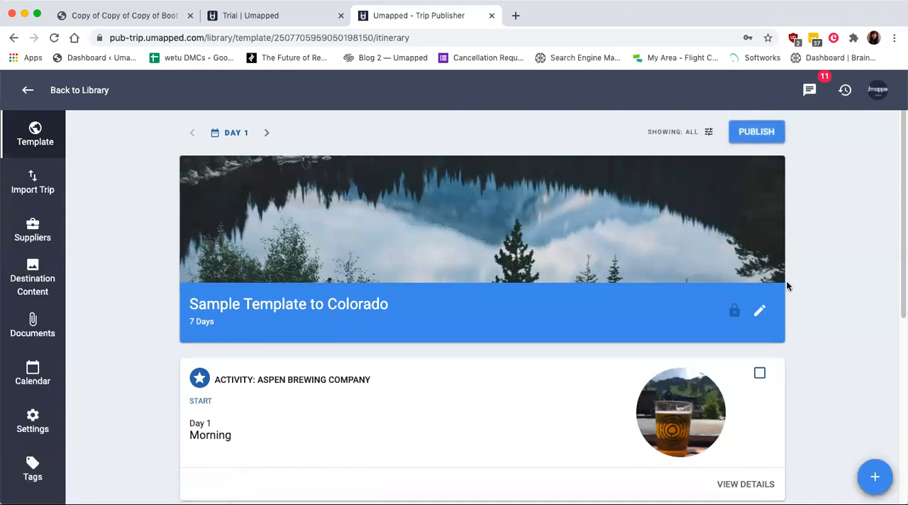
click(750, 135)
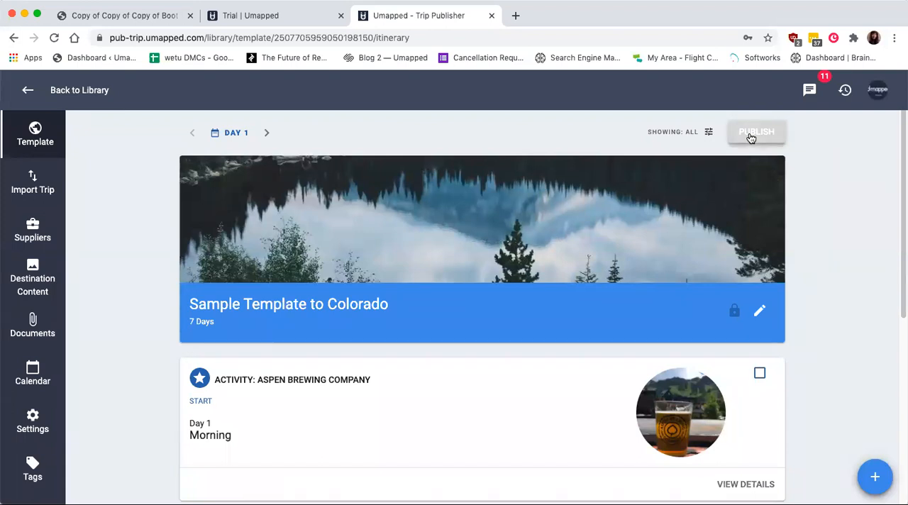
click(751, 135)
click(750, 135)
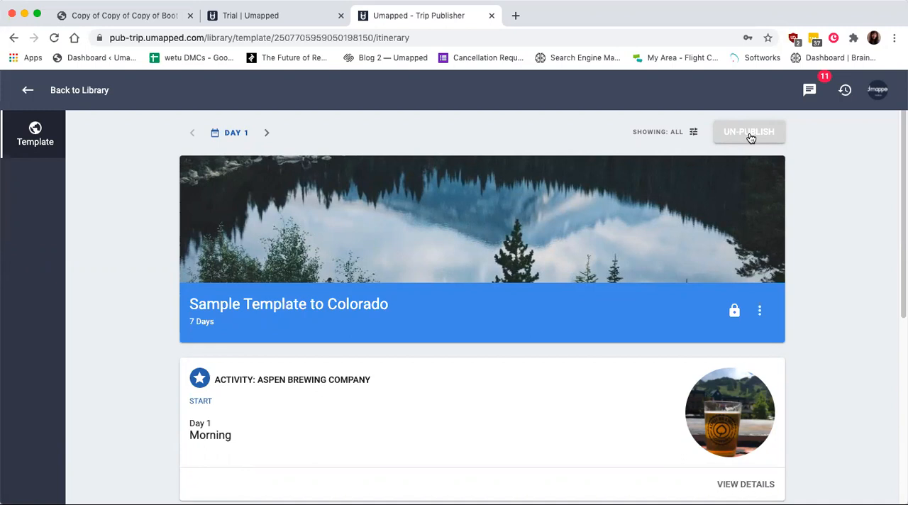
- Look at the actions for the published template, including Copy Template Link and Create Trip, without choosing one
click(760, 311)
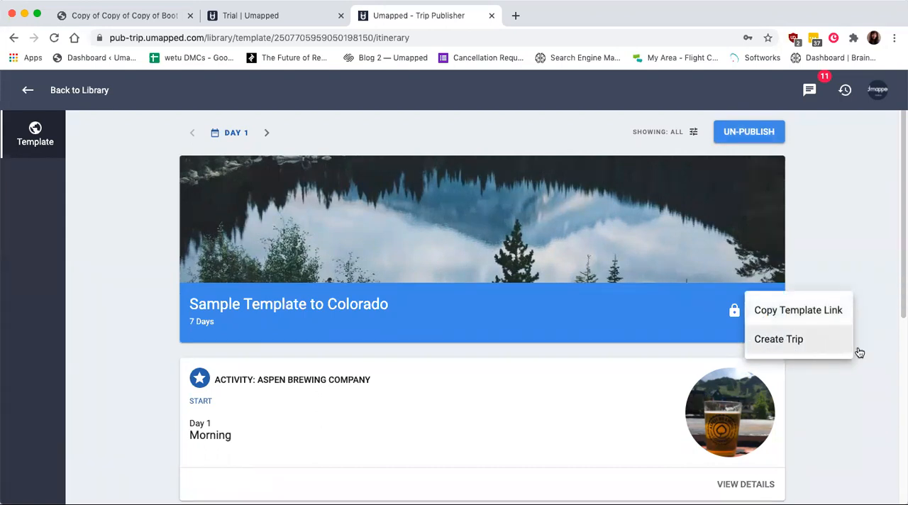
click(841, 253)
click(779, 141)
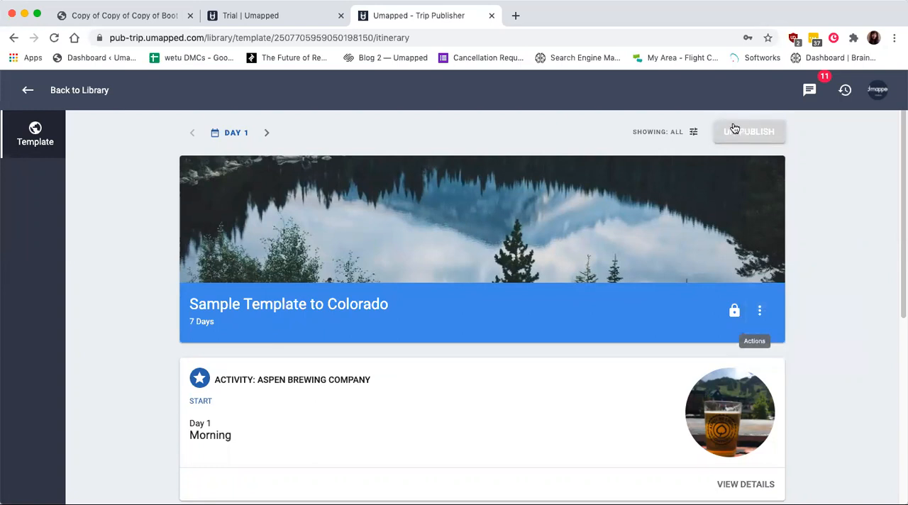
- Return to the template library and look at the actions for the published Hawaii Anniversary Trip template without choosing one
click(27, 90)
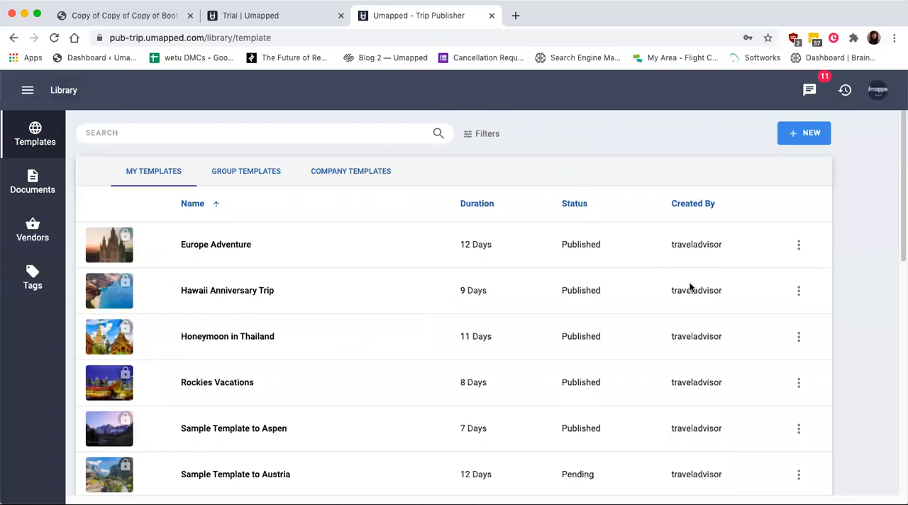
scroll(691, 288, down, 2)
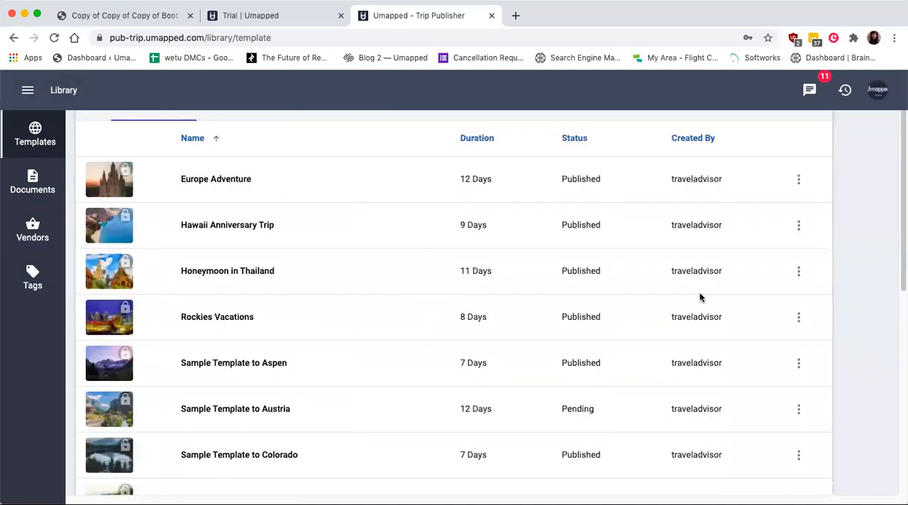
double_click(573, 224)
click(802, 225)
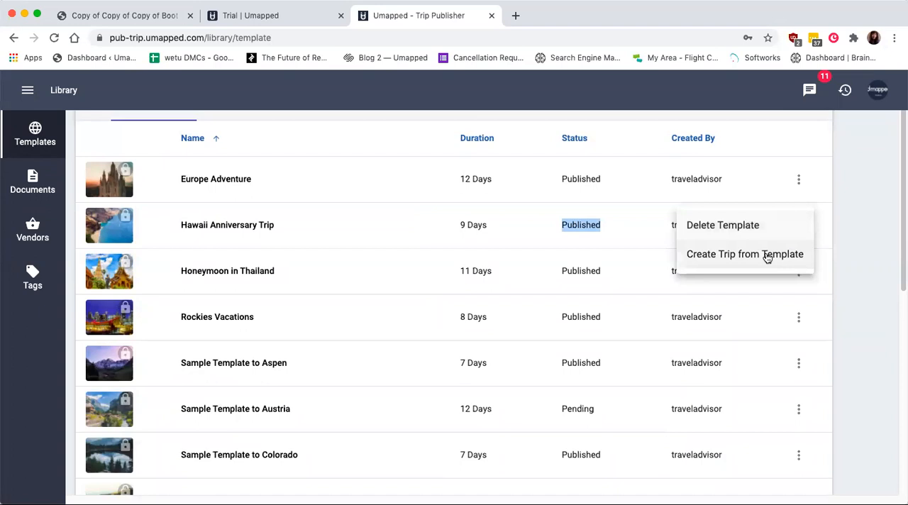
click(852, 262)
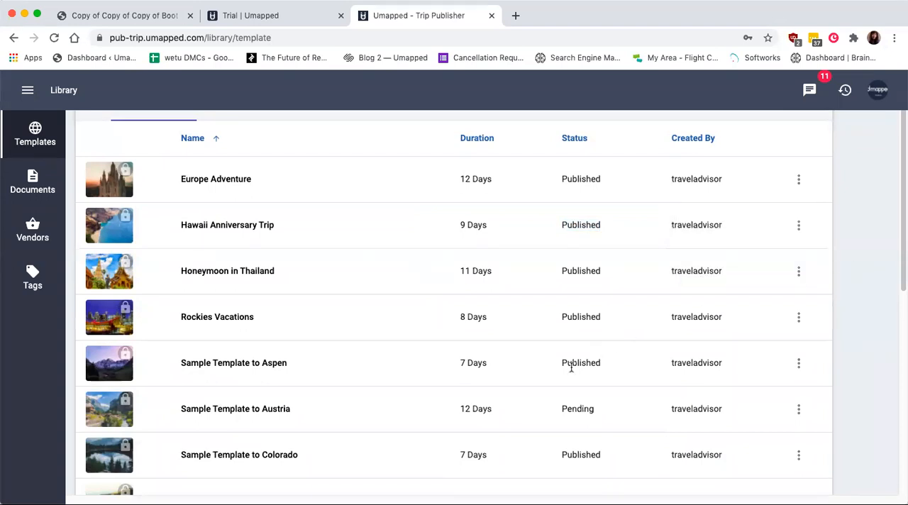
- Look at the actions for the pending Sample Template to Austria, leaving the template as it is
double_click(574, 407)
click(800, 409)
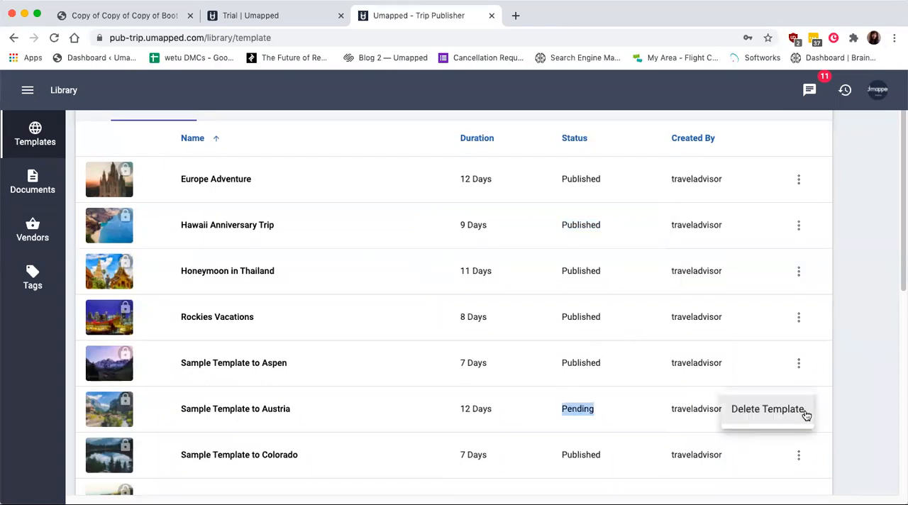
click(868, 396)
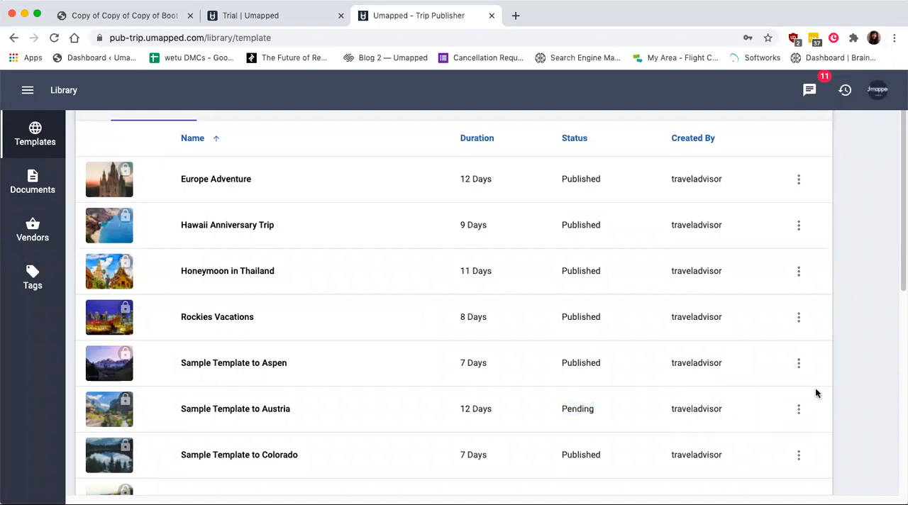